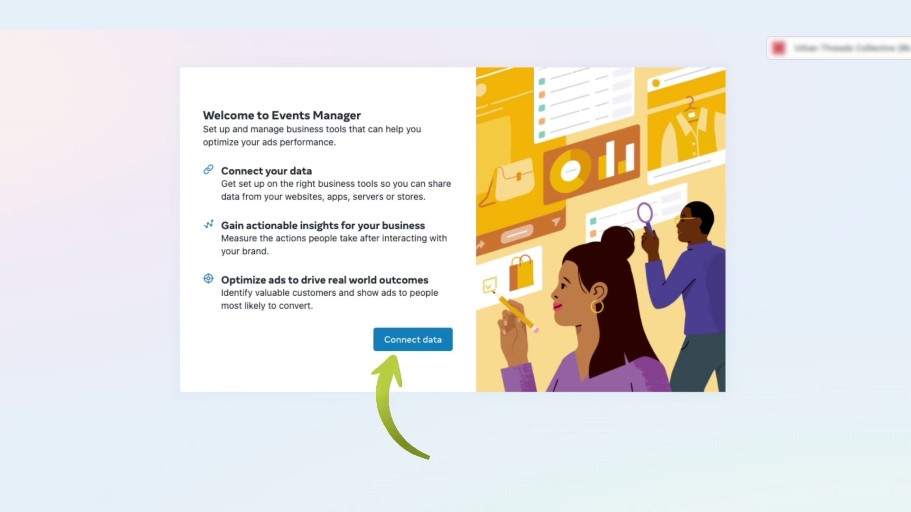
Create the web dataset 'My dataset' with Meta Pixel and Conversions API, then copy its dataset ID
click(412, 340)
click(451, 197)
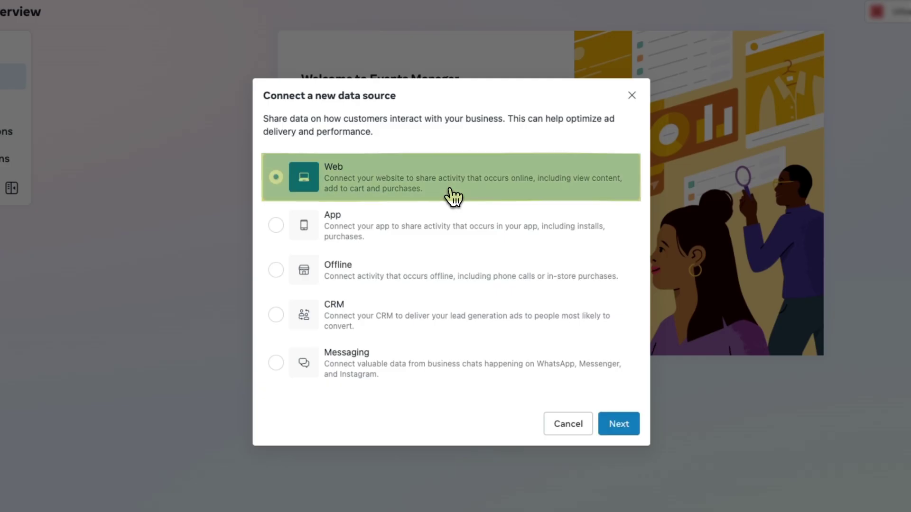
text(My dataset)
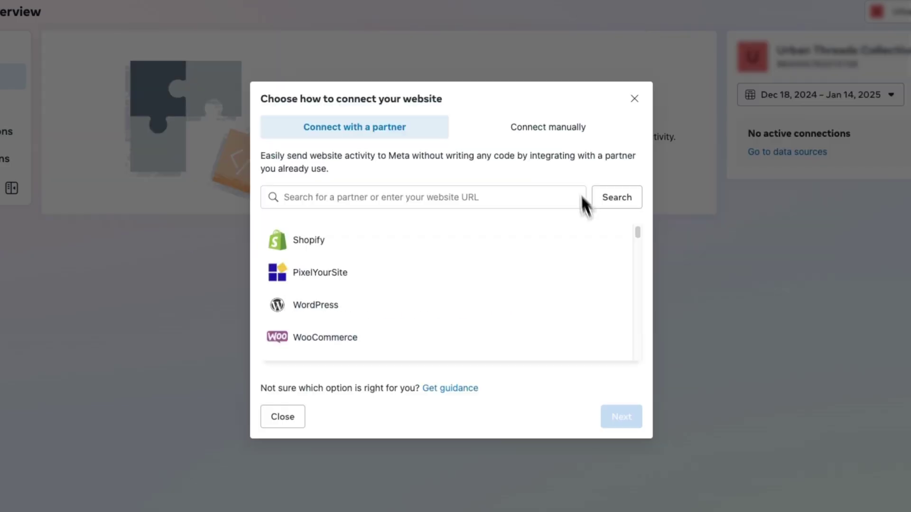
click(570, 133)
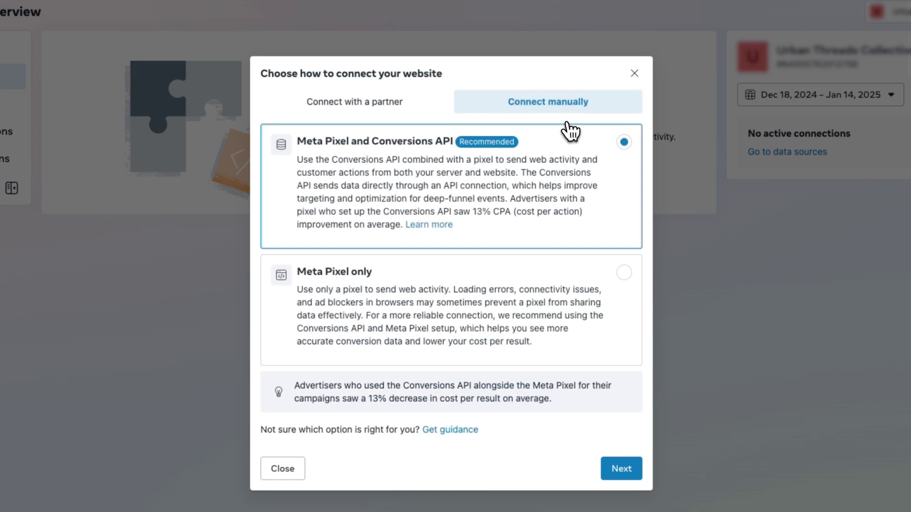
click(621, 469)
click(616, 360)
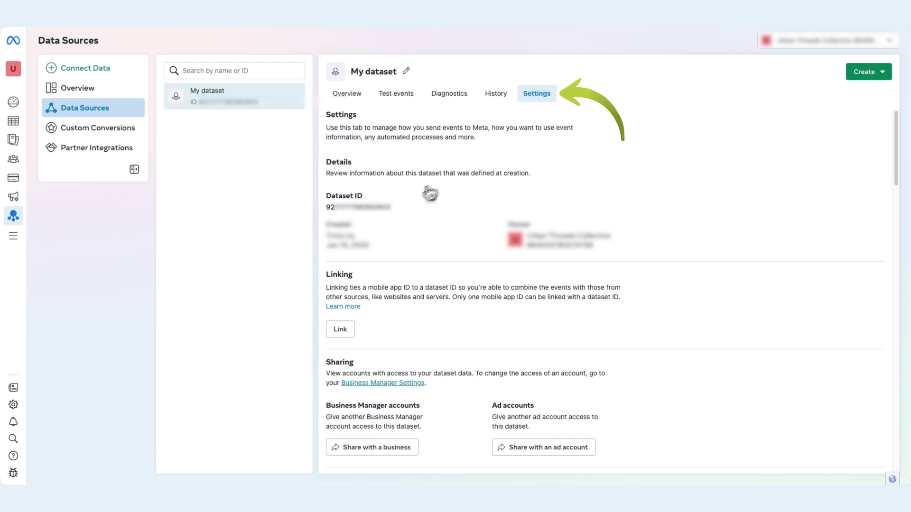
click(389, 207)
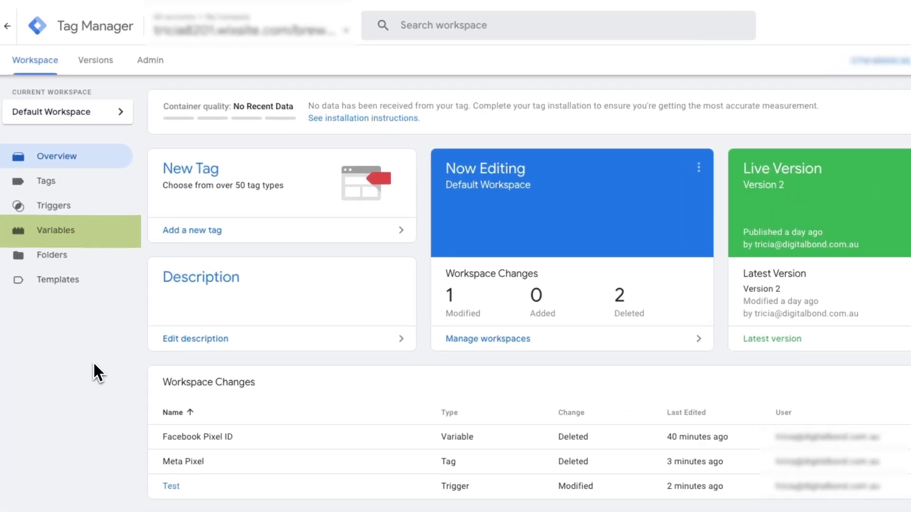
Add a Constant variable 'Facebook Pixel ID' holding the pasted dataset ID and save it
click(93, 238)
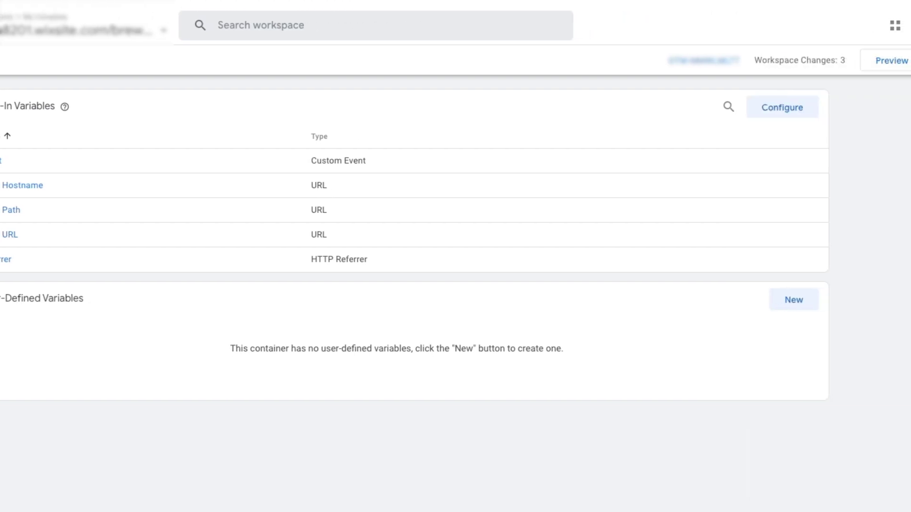
click(680, 302)
click(75, 24)
text(Facebook Pixel ID)
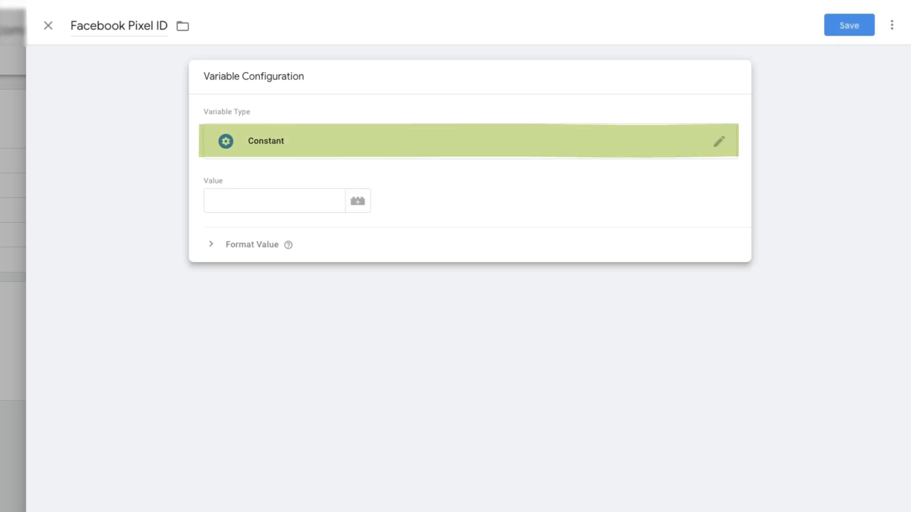
click(285, 190)
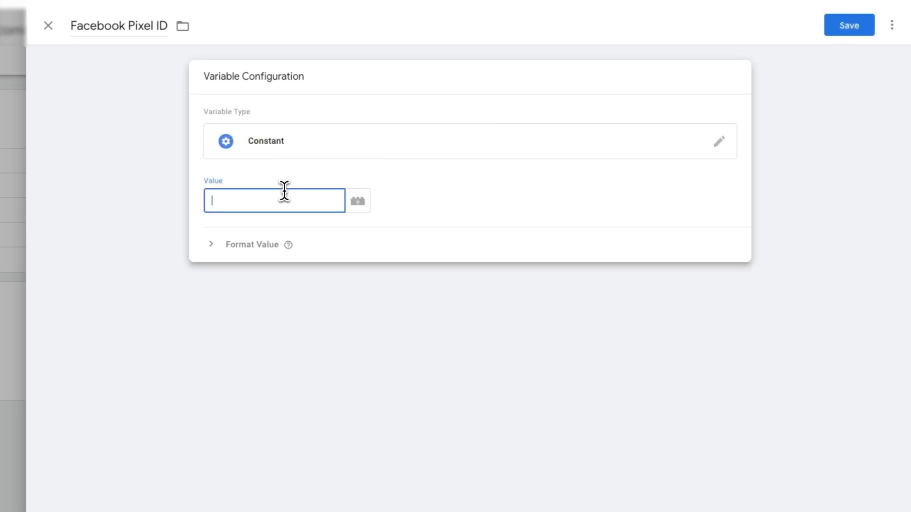
key(ctrl+v)
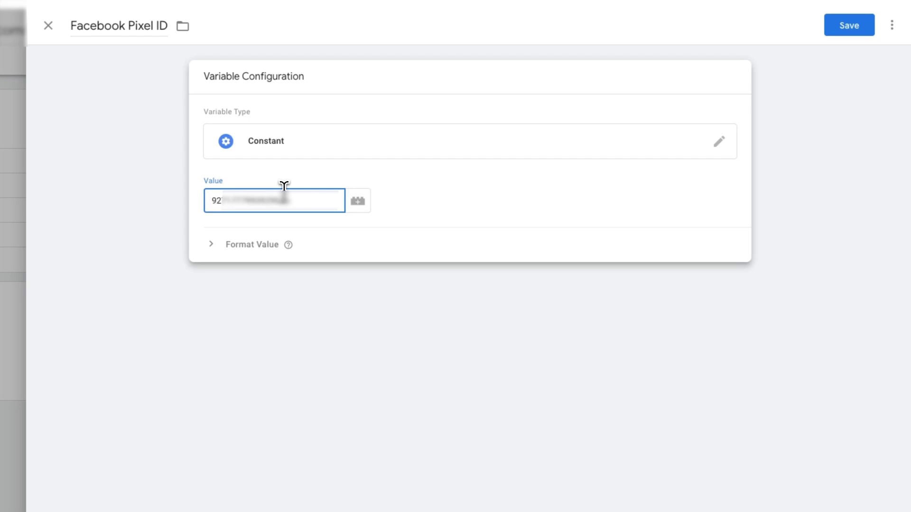
click(854, 28)
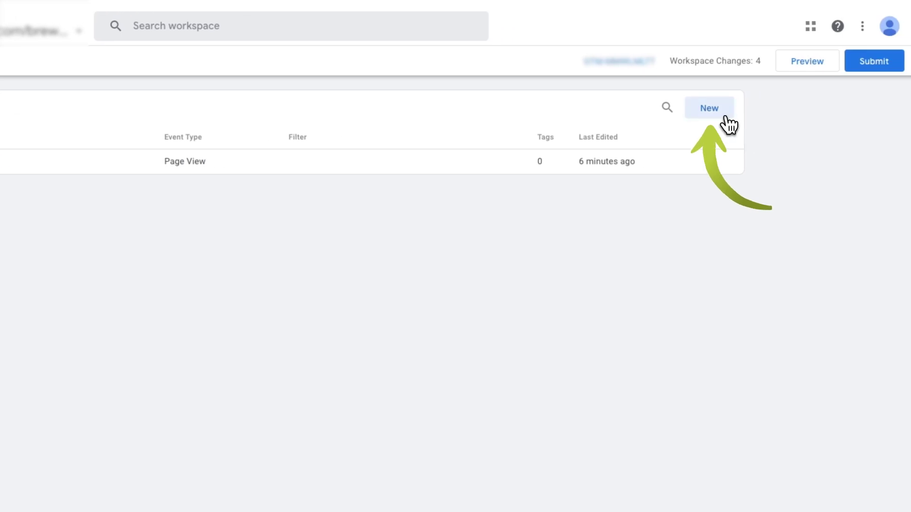
Create and save the 'All Pages Trigger' Page View trigger firing on All Page Views
click(726, 118)
drag(152, 26, 63, 24)
text(All Pages Trigger)
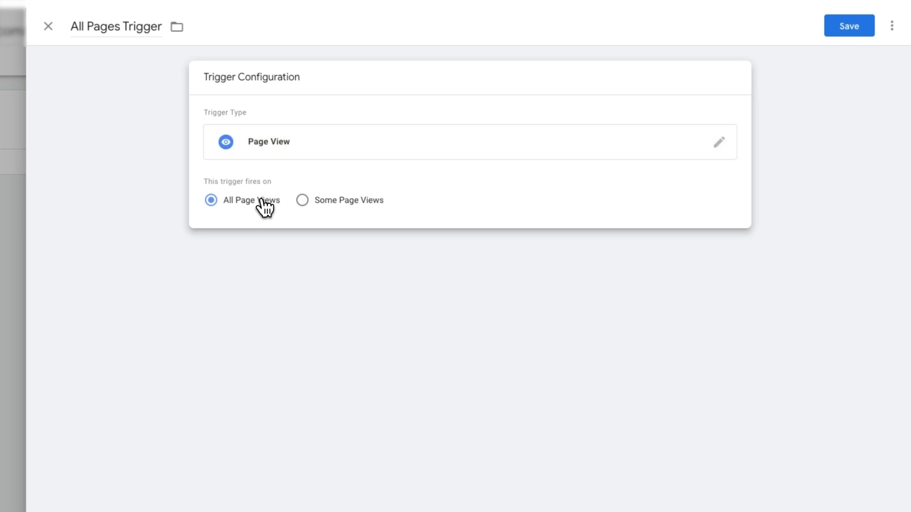
click(835, 33)
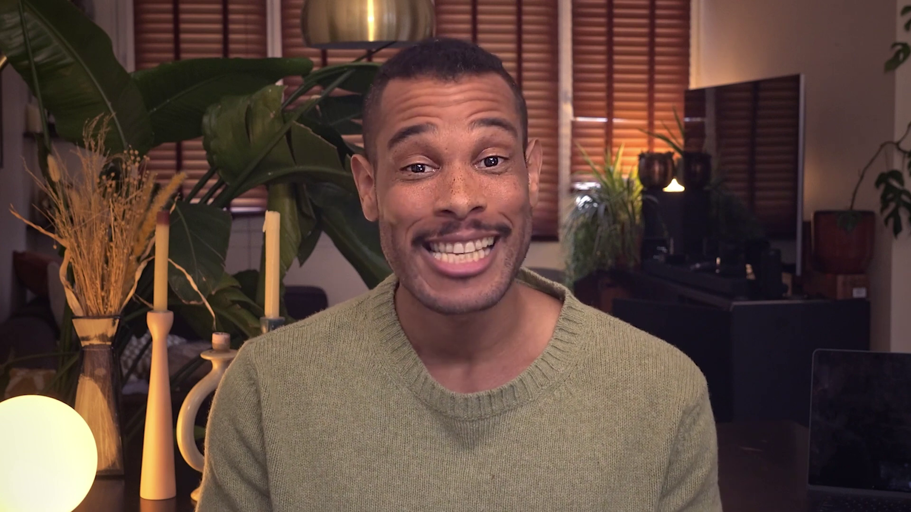
Start a new Custom HTML tag named 'Meta Pixel'
click(89, 165)
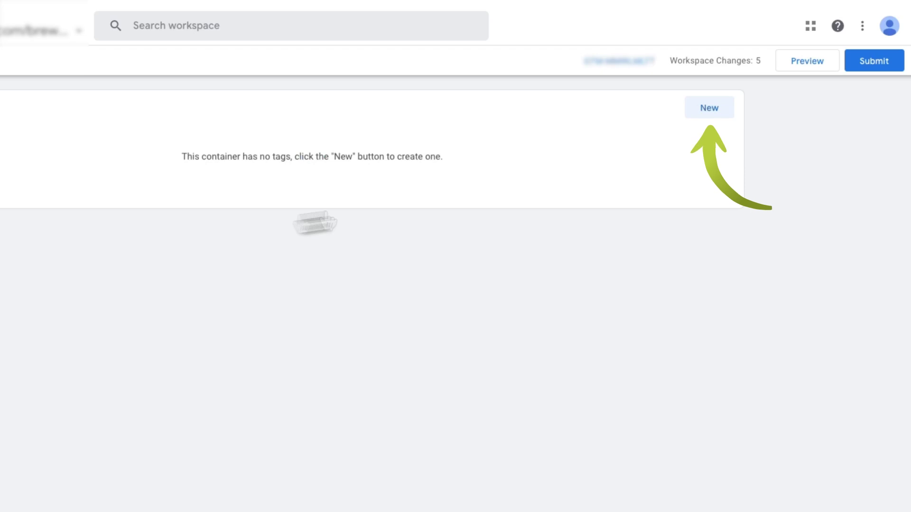
click(709, 112)
text(Meta Pixel)
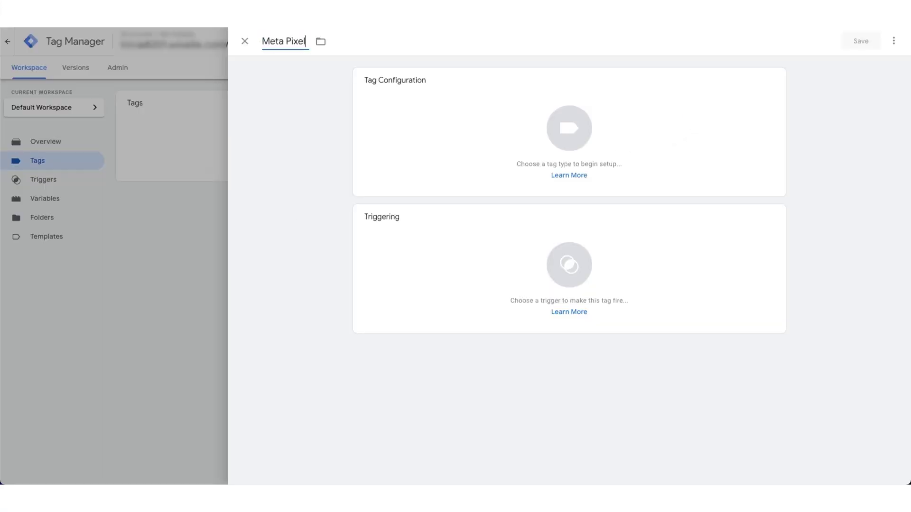
click(568, 128)
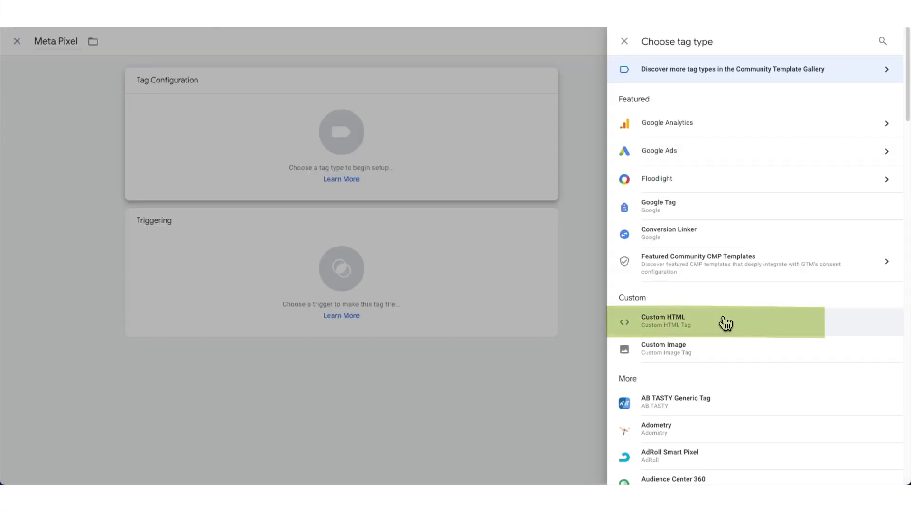
click(724, 322)
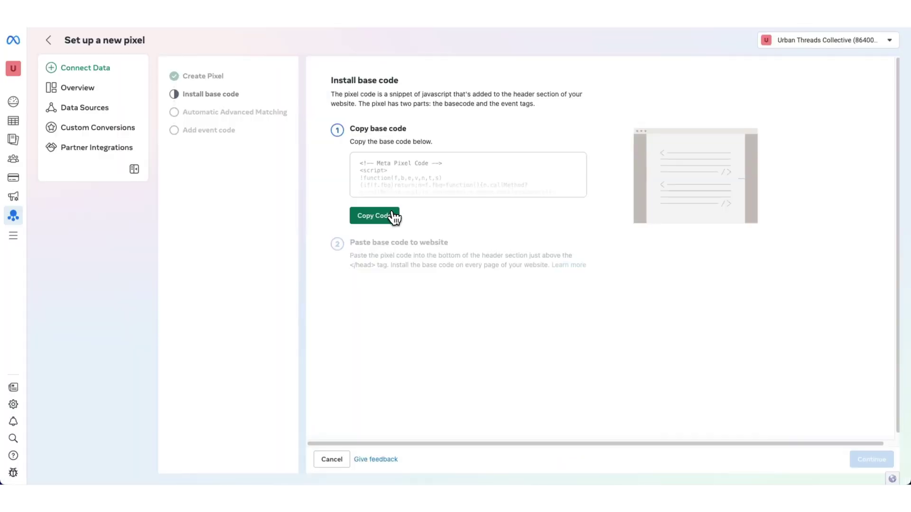
Paste the Meta Pixel base code into the HTML box, fire it on All Pages Trigger, and save
click(393, 216)
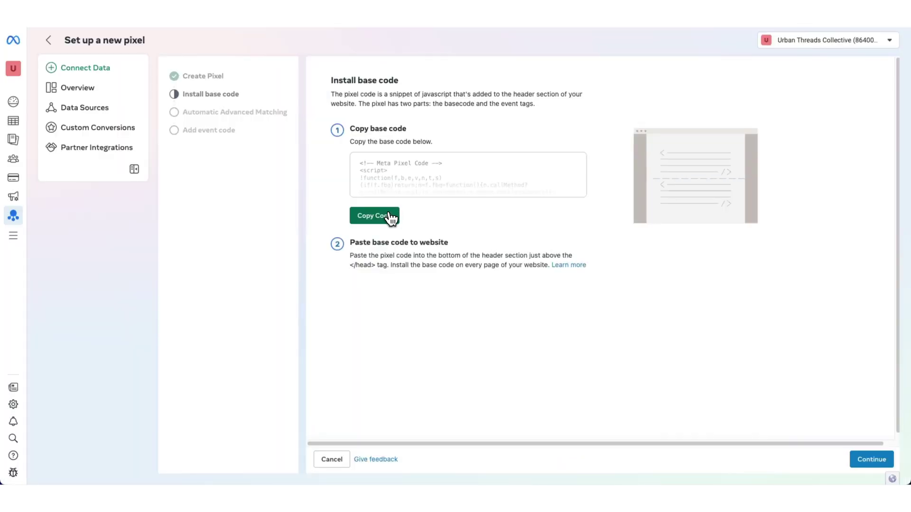
right_click(514, 176)
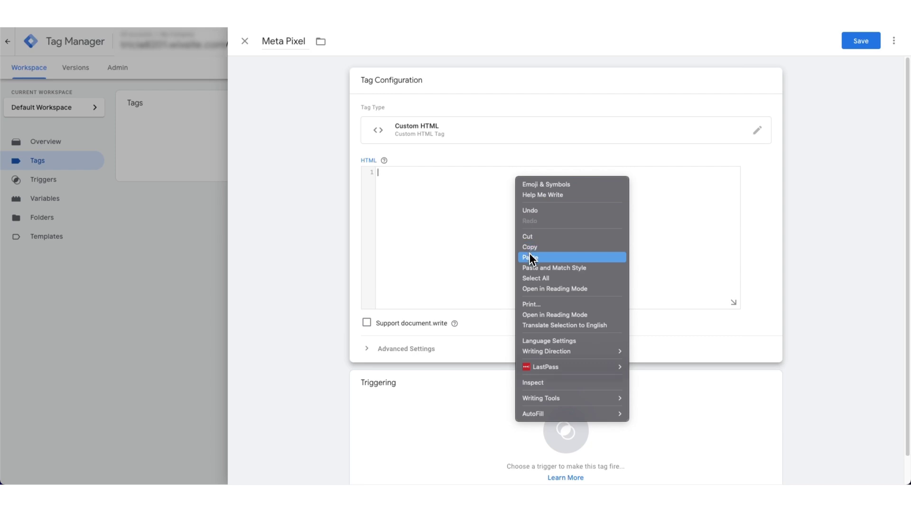
click(529, 254)
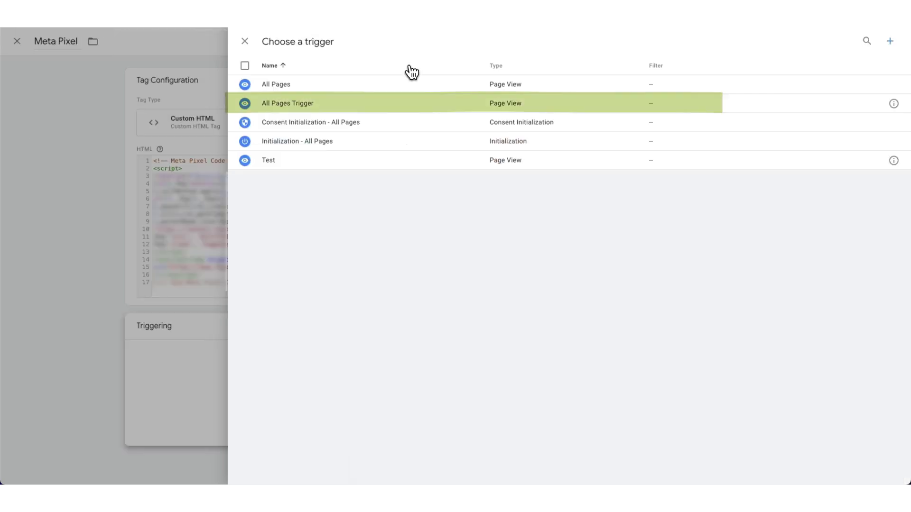
click(395, 104)
click(846, 54)
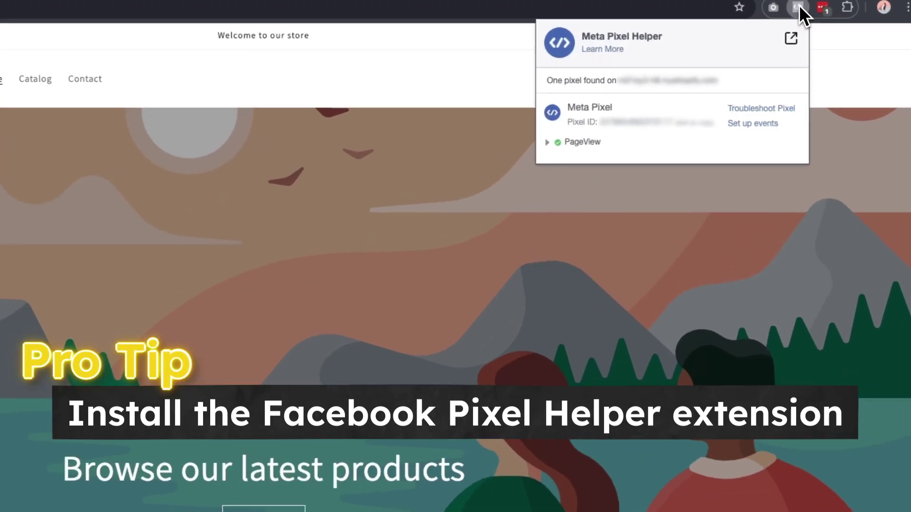
Expand the PageView event in Meta Pixel Helper to view its details
click(558, 144)
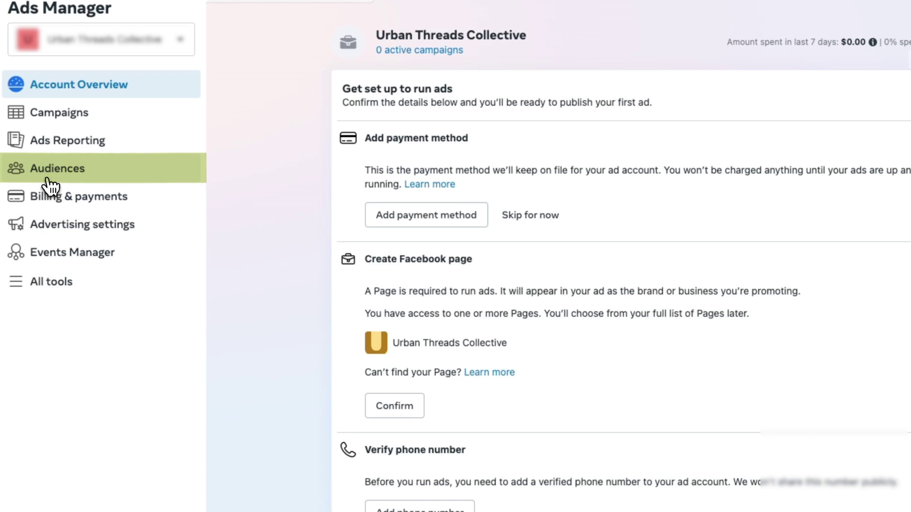
Start a website custom audience built from AddToCart events with 7-day retention
click(49, 185)
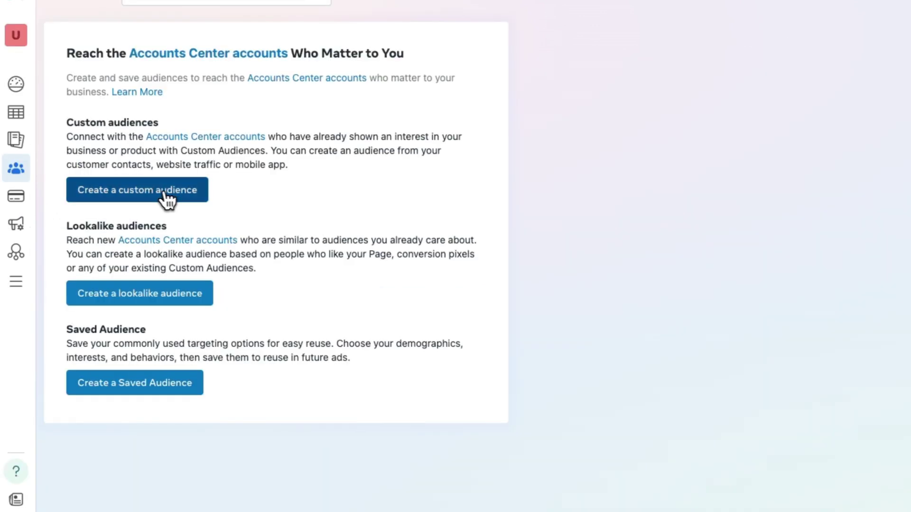
click(167, 201)
click(334, 181)
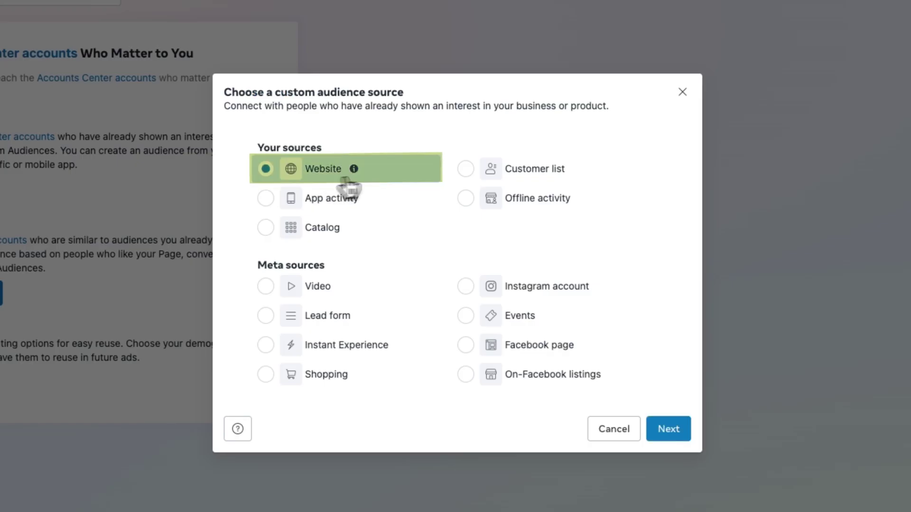
click(668, 429)
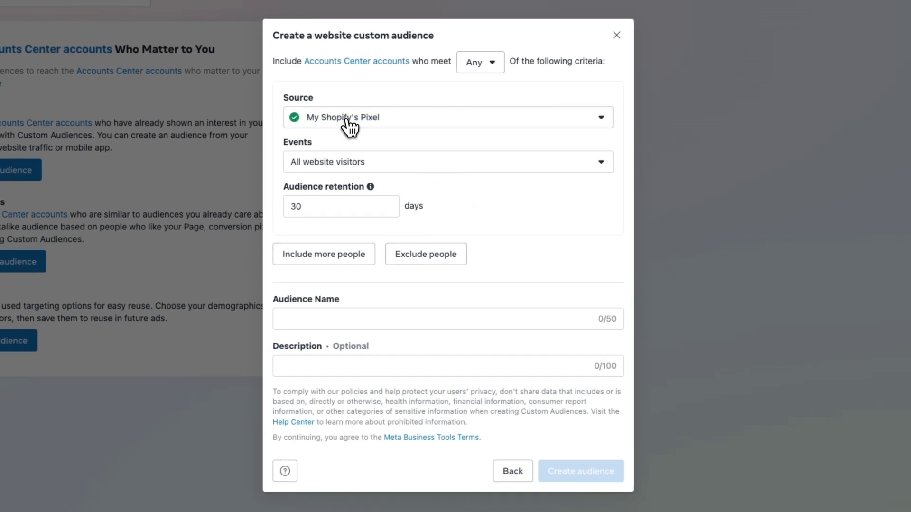
click(346, 164)
click(350, 337)
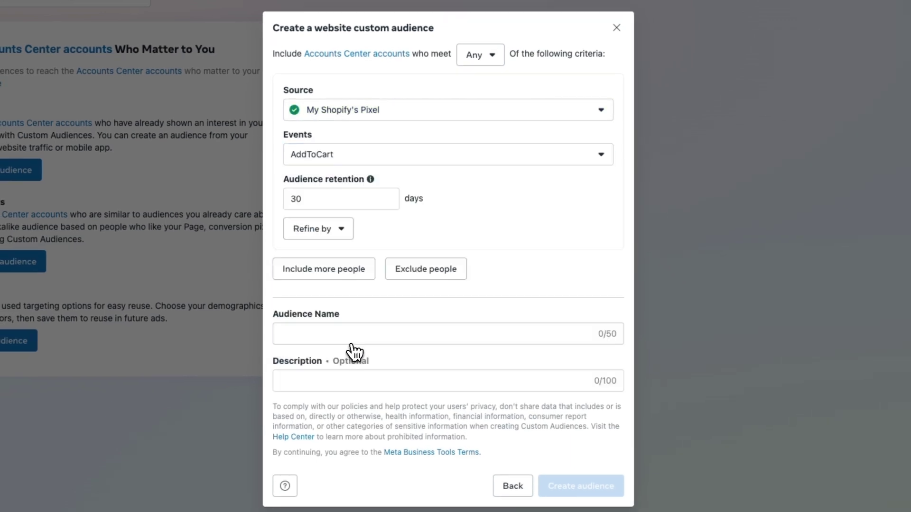
click(308, 204)
key(BackSpace)
key(BackSpace)
text(7)
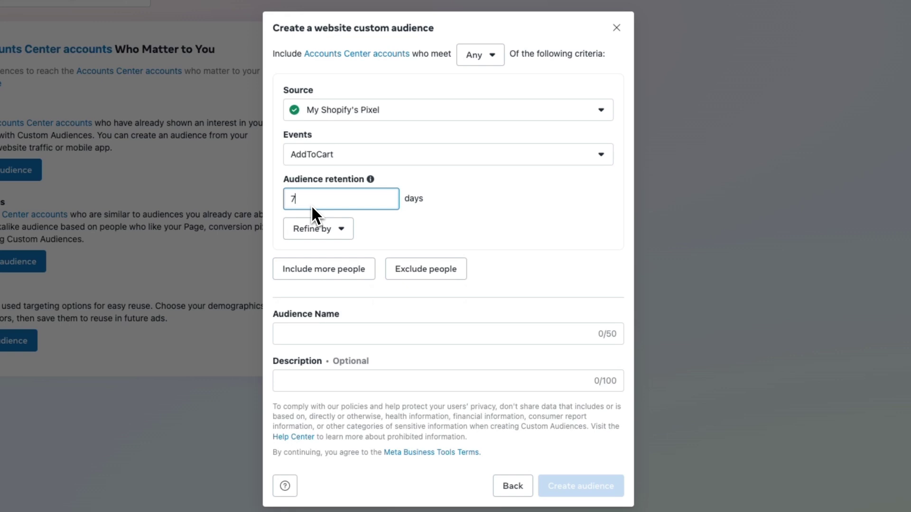
Name the audience 'Cart Abandoners - 7 Days', add a short description, and create it
key(Tab)
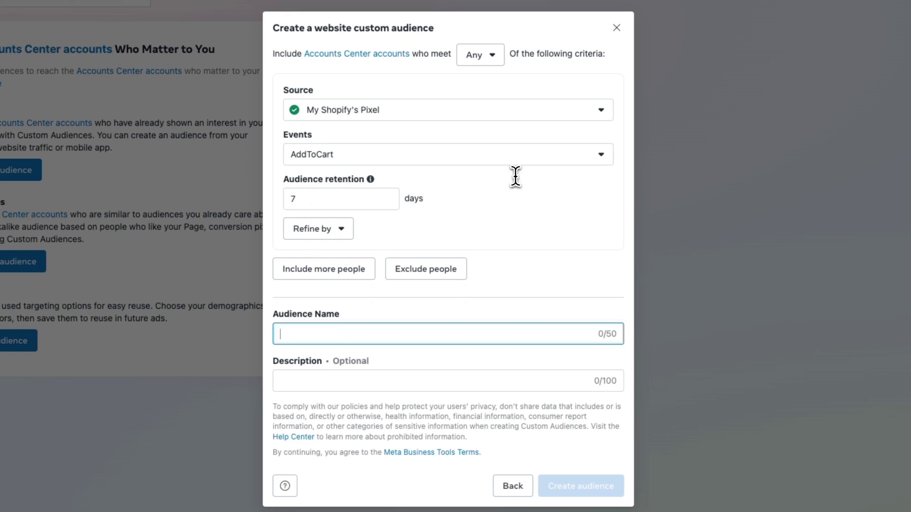
text(Cart Abandoners - 7 Days)
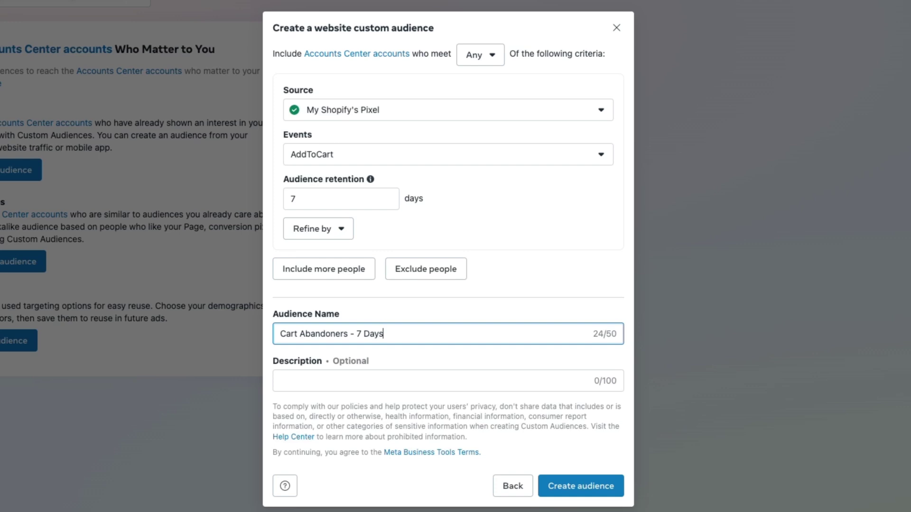
click(299, 381)
text(This targets users who added ite)
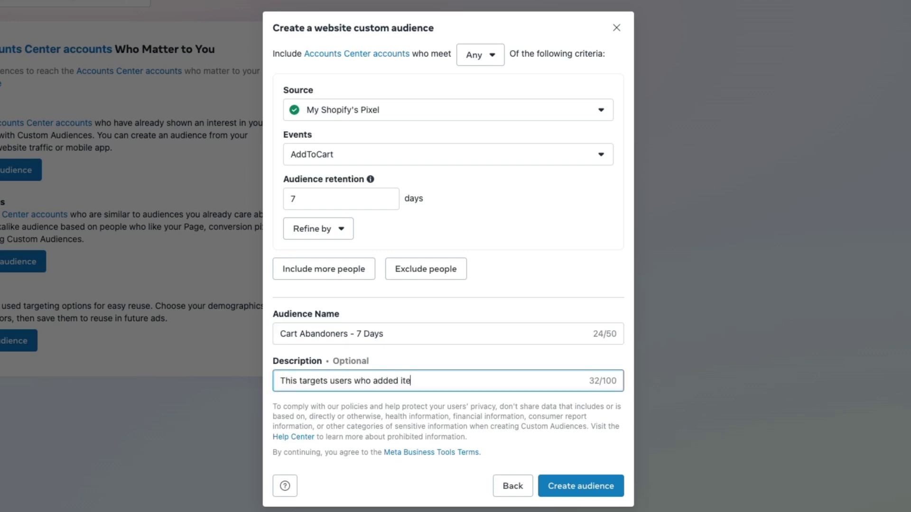
click(597, 486)
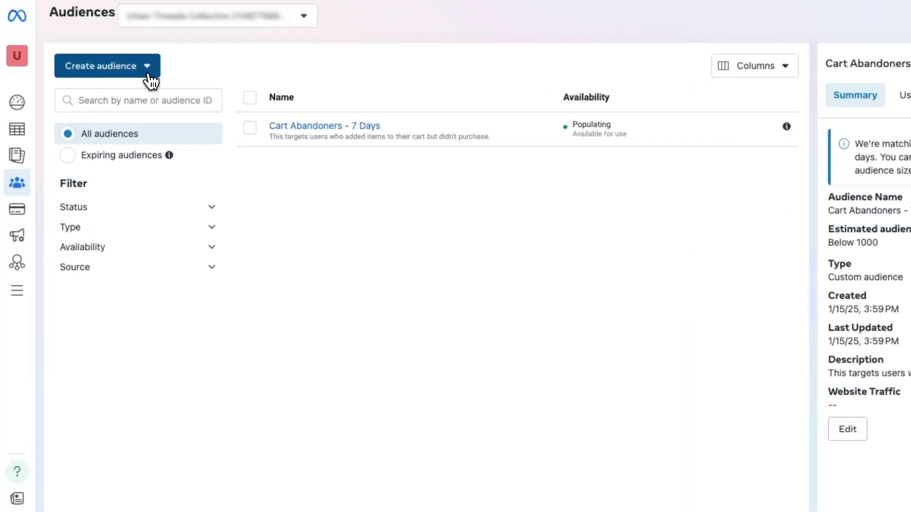
Create the 'Product Viewers - 14 Days' audience from ViewContent events, with a short description
click(119, 55)
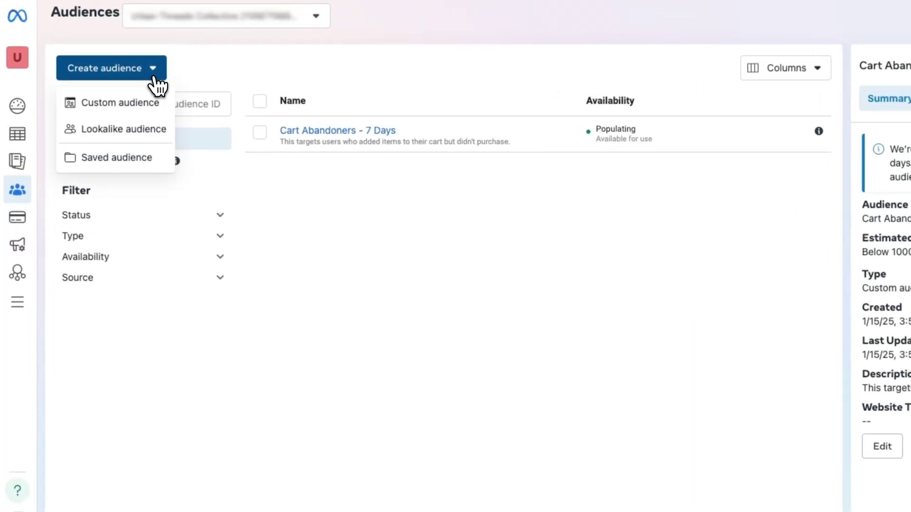
click(139, 111)
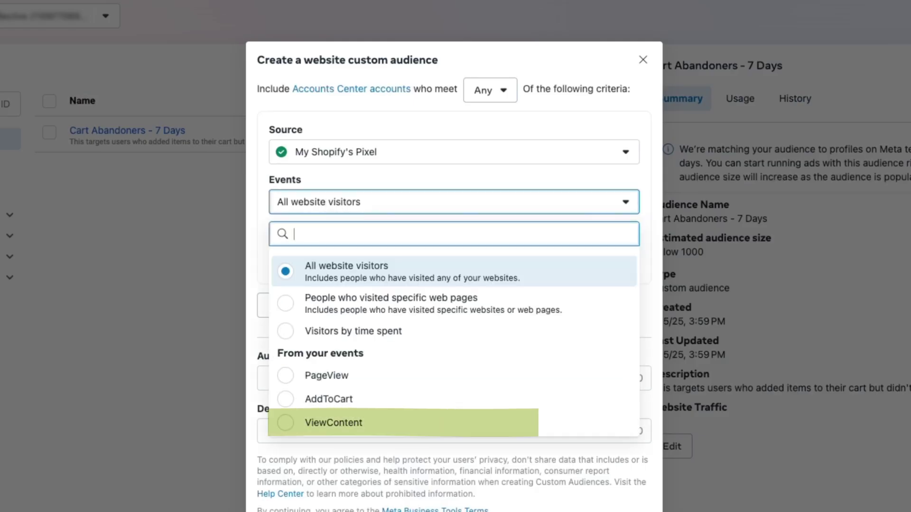
click(357, 421)
click(299, 393)
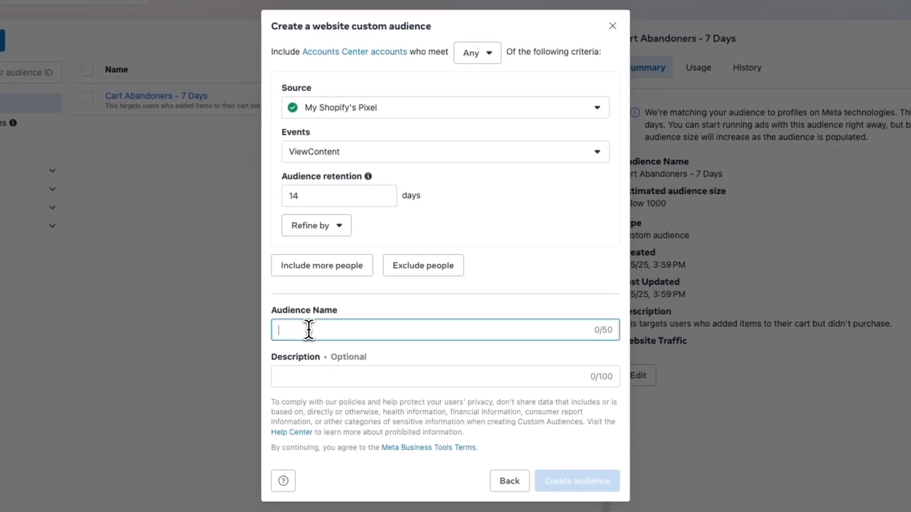
text(Product Viewers - 14 Days)
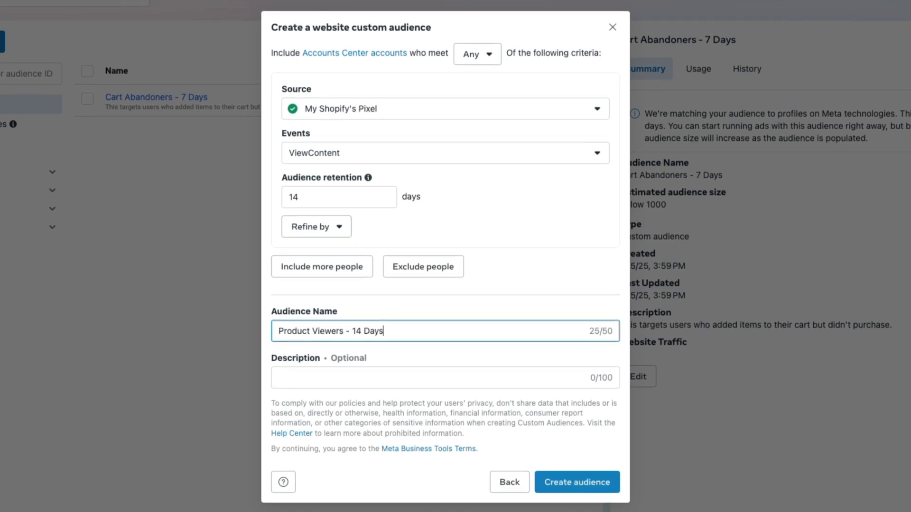
click(281, 377)
text(Th)
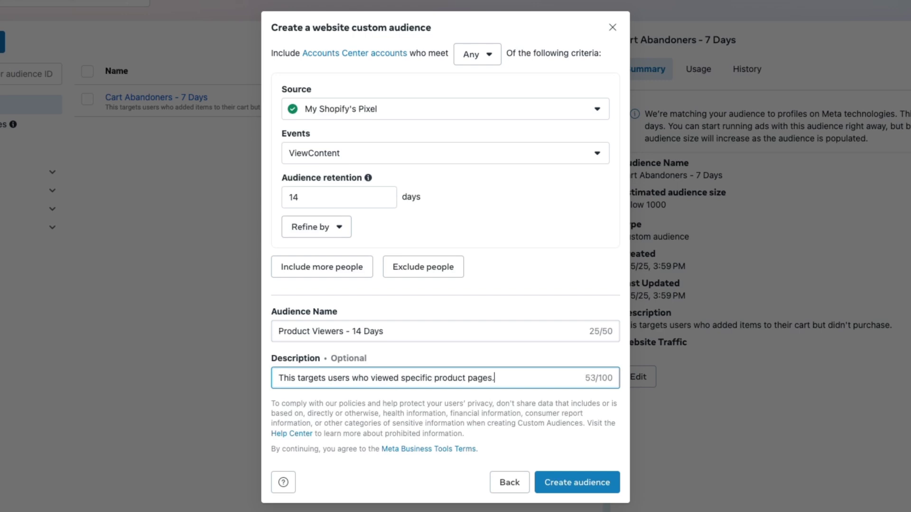
click(577, 482)
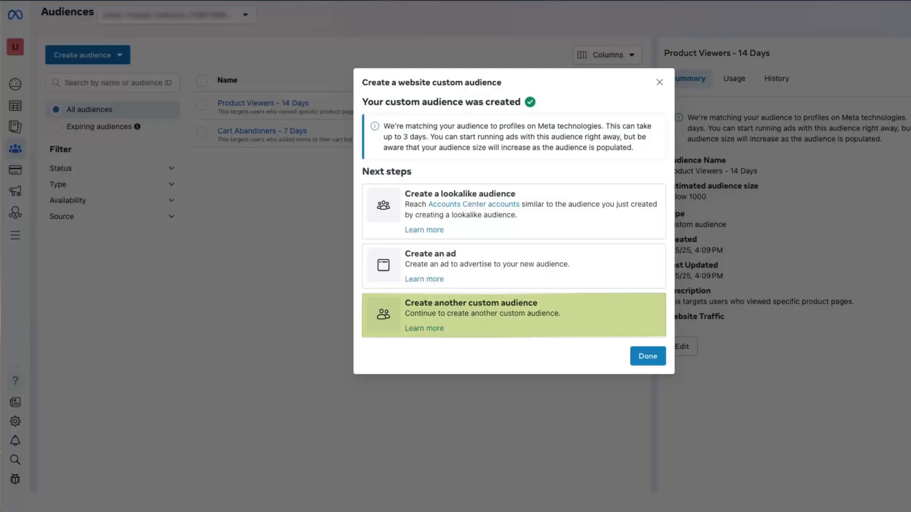
Create the 'Homepage Visitors - 30 Days' website audience from PageView events, with a description
click(436, 318)
click(420, 159)
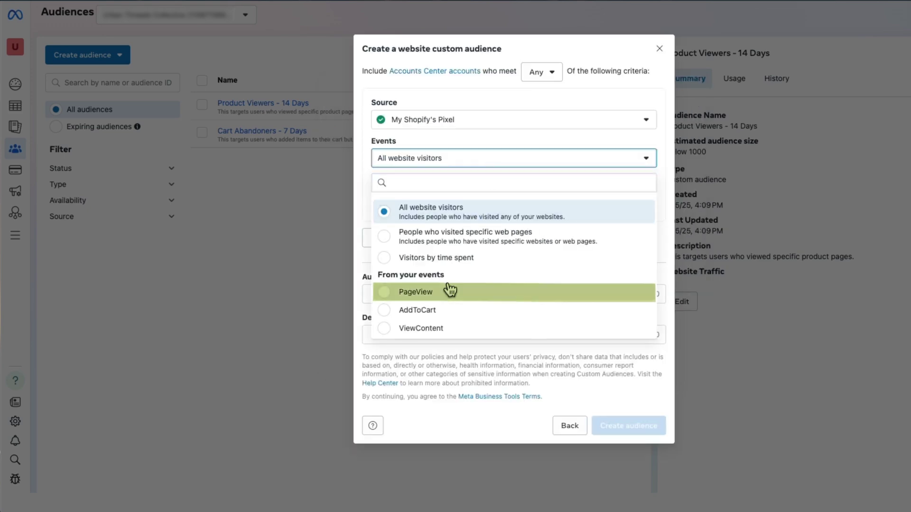
click(449, 290)
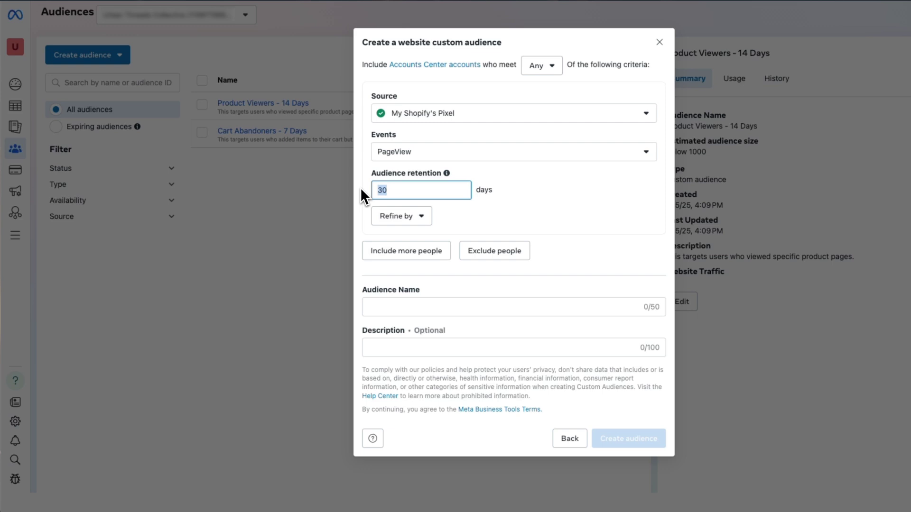
click(390, 306)
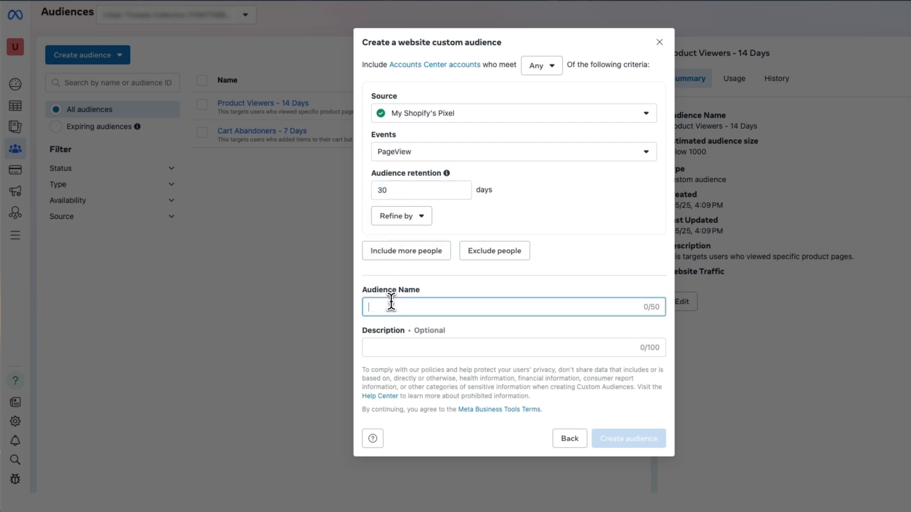
text(Homepage Visitors - 30 Days)
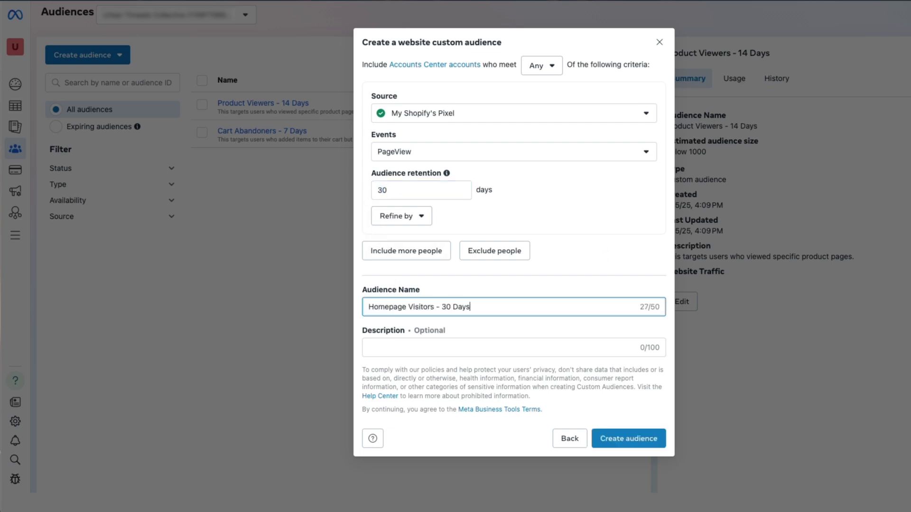
click(375, 347)
text(R)
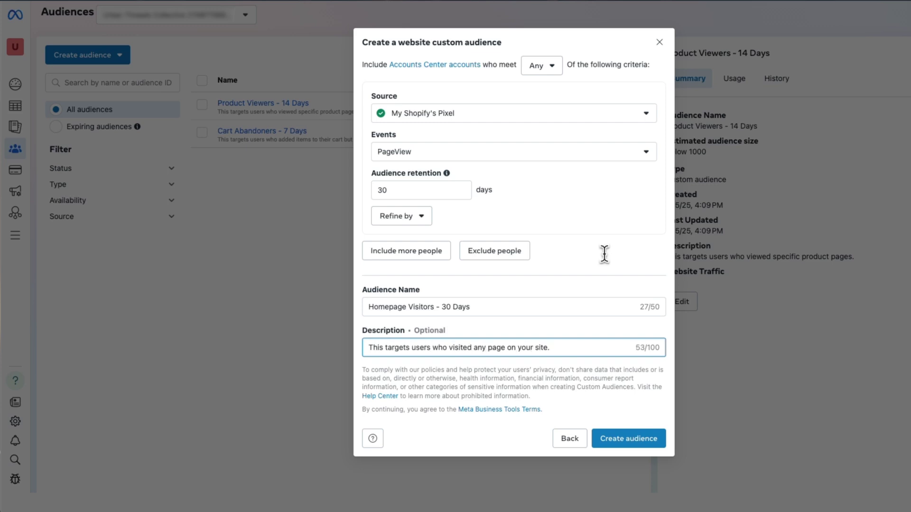
click(618, 440)
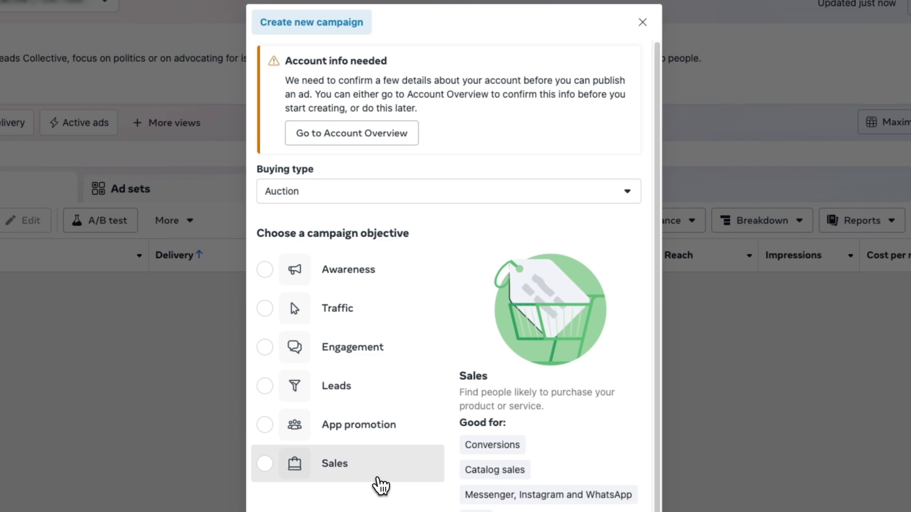
Choose the Sales objective and name the campaign 'Cart Abandoners Retargeting'
click(584, 490)
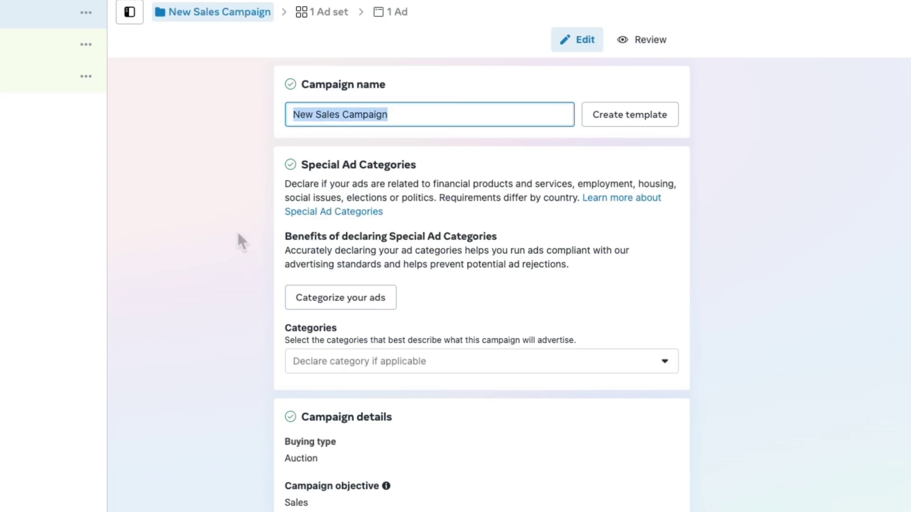
text(Cart Abandoners Retargeting)
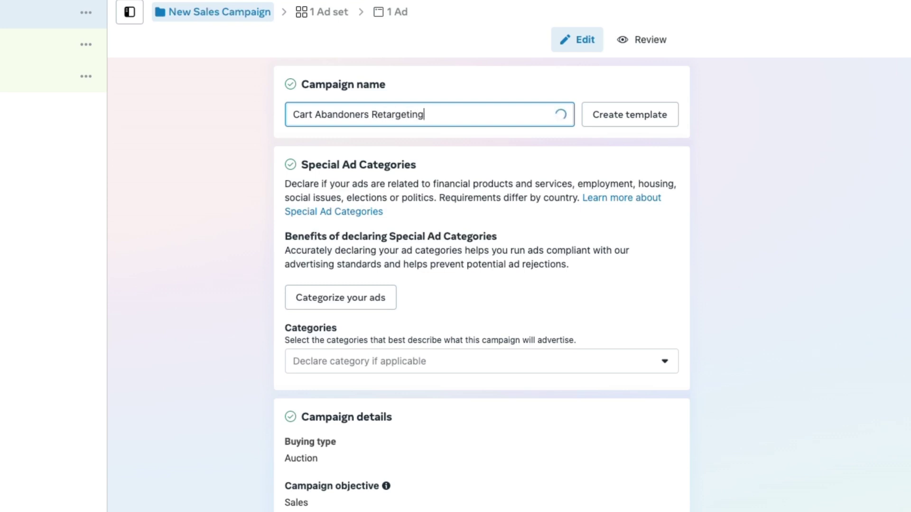
click(874, 499)
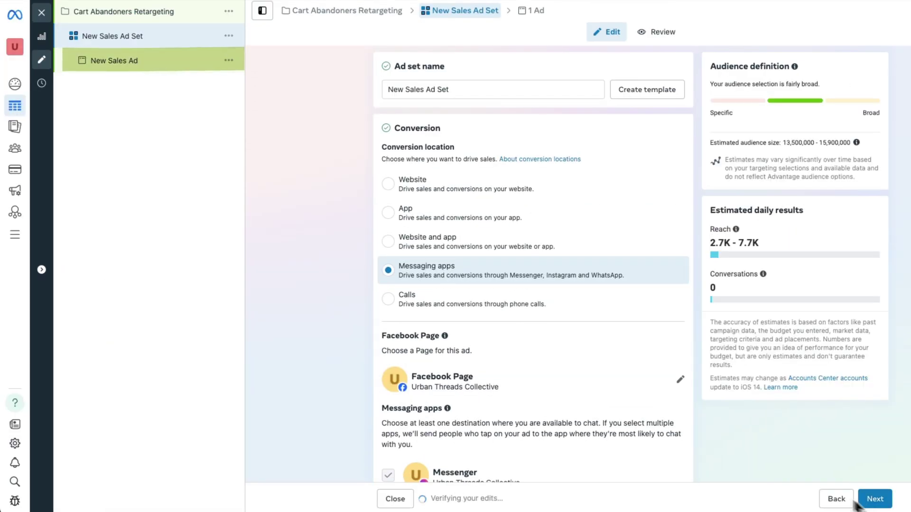
Name the ad set 'Cart Abandoners - Retargeting', using Website conversions optimised for Add to cart
click(515, 185)
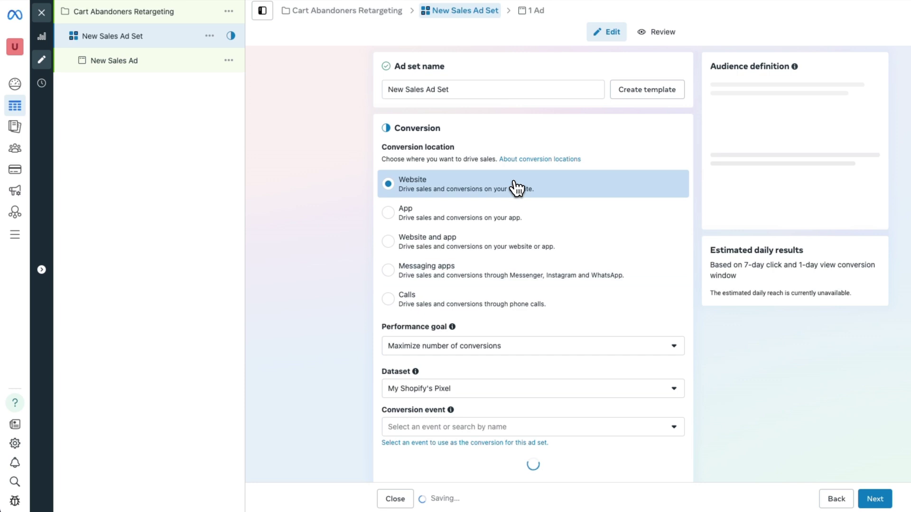
click(457, 90)
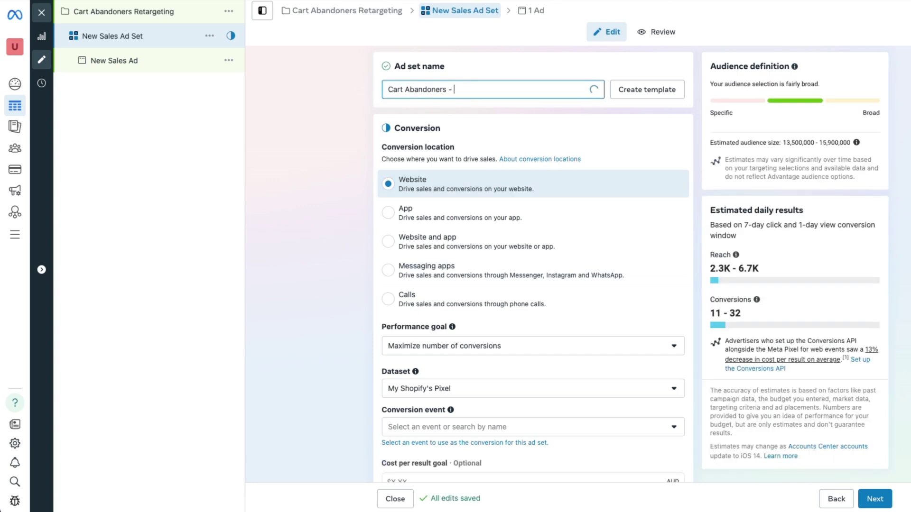
scroll(427, 277, down, 3)
click(427, 274)
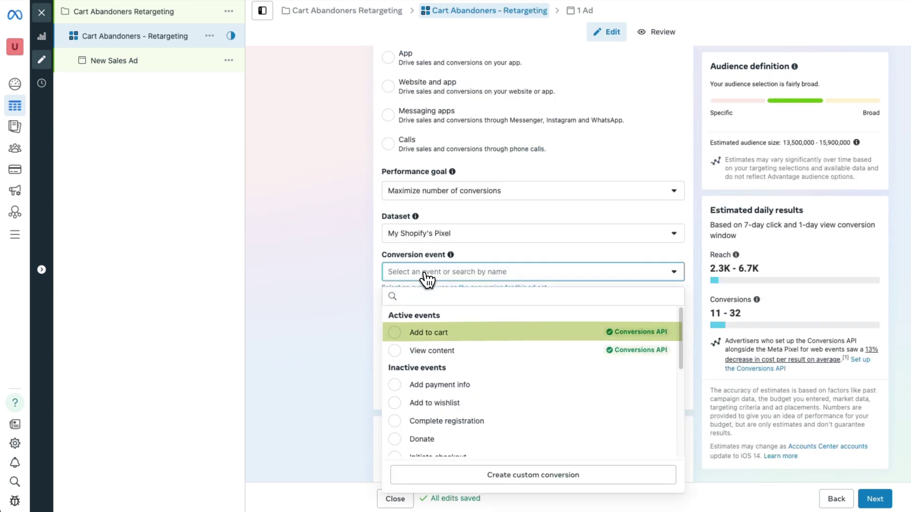
click(429, 332)
scroll(350, 349, down, 10)
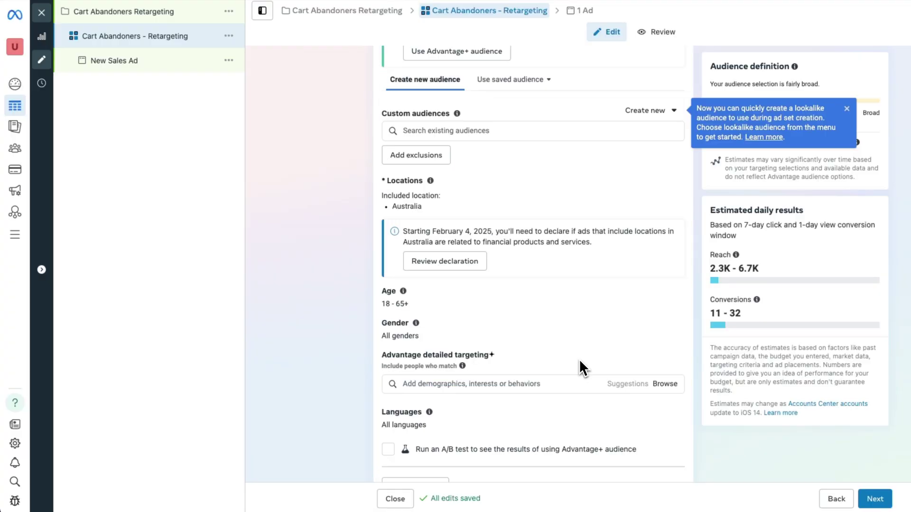
Target the 'Cart Abandoners - 7 Days' custom audience in the ad set
scroll(579, 358, up, 2)
click(522, 207)
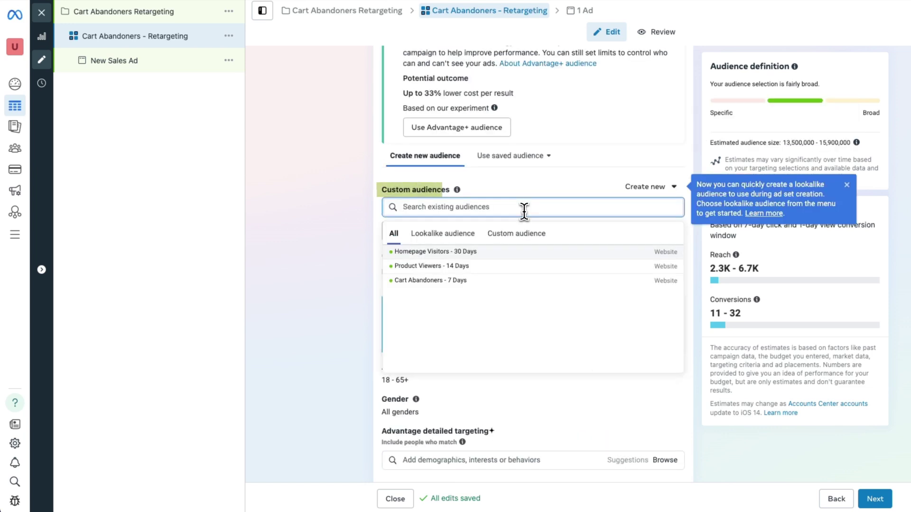
click(475, 280)
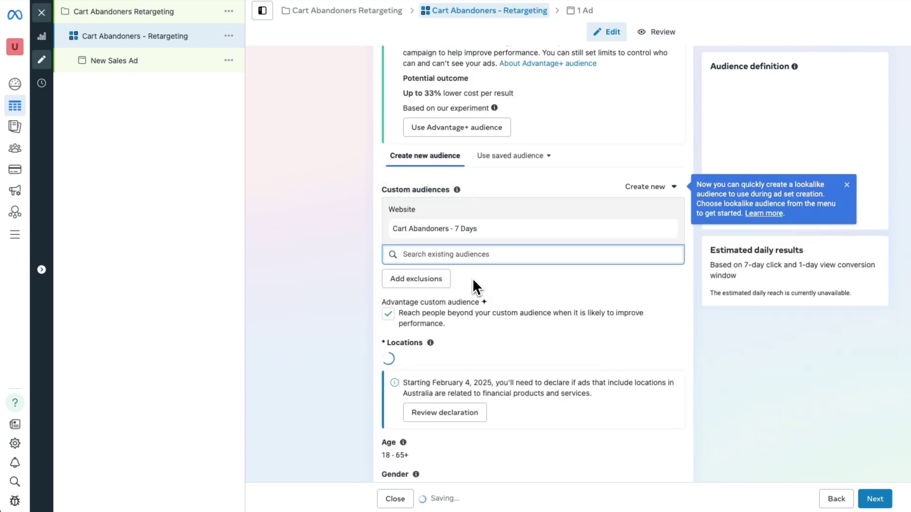
click(875, 499)
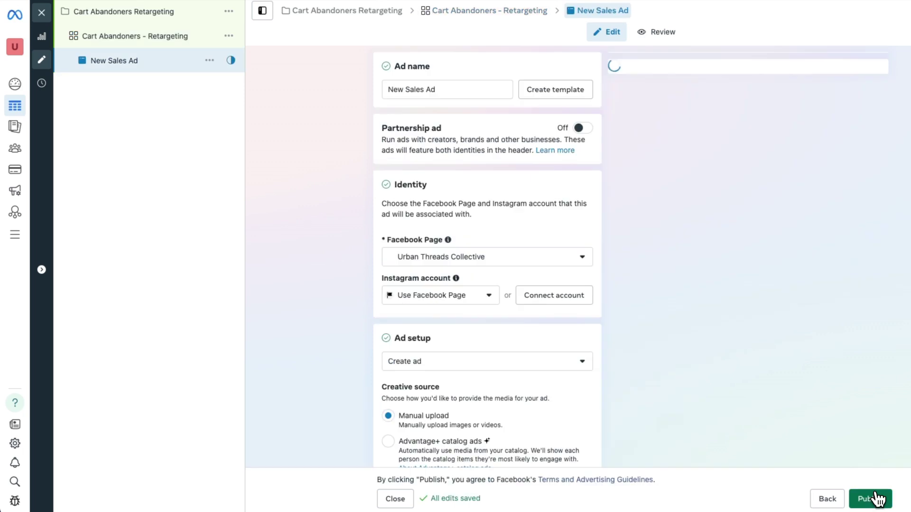
Rename the ad 'Cart Abandoners - Discount Offer' and turn on the ad preview
triple_click(447, 90)
text(Cart Abandoners - Di)
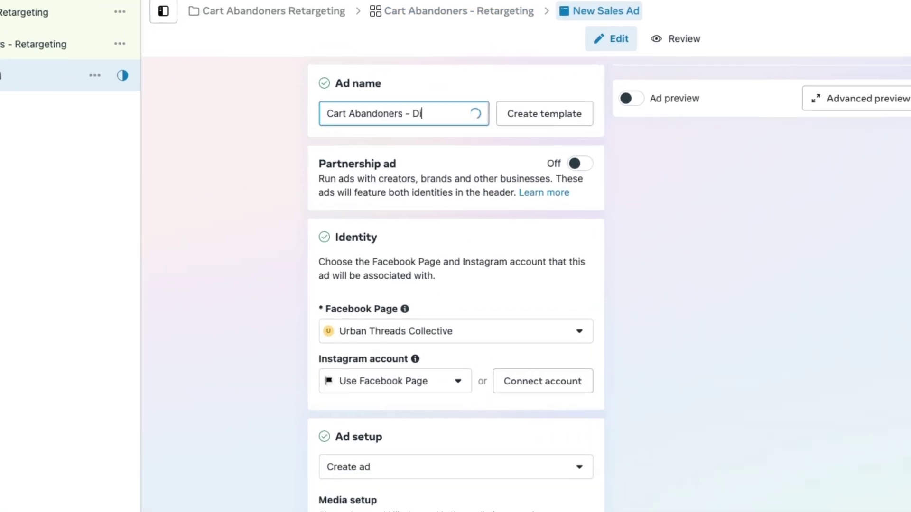
click(628, 99)
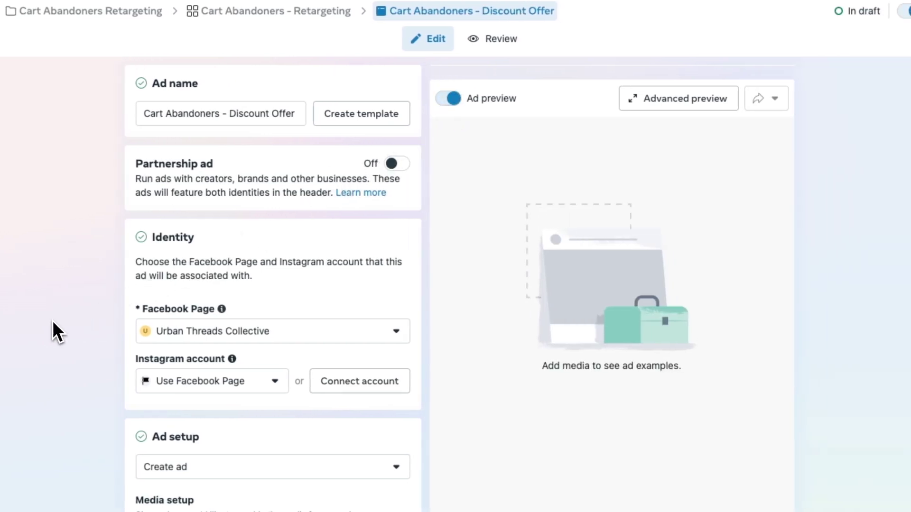
scroll(53, 320, down, 6)
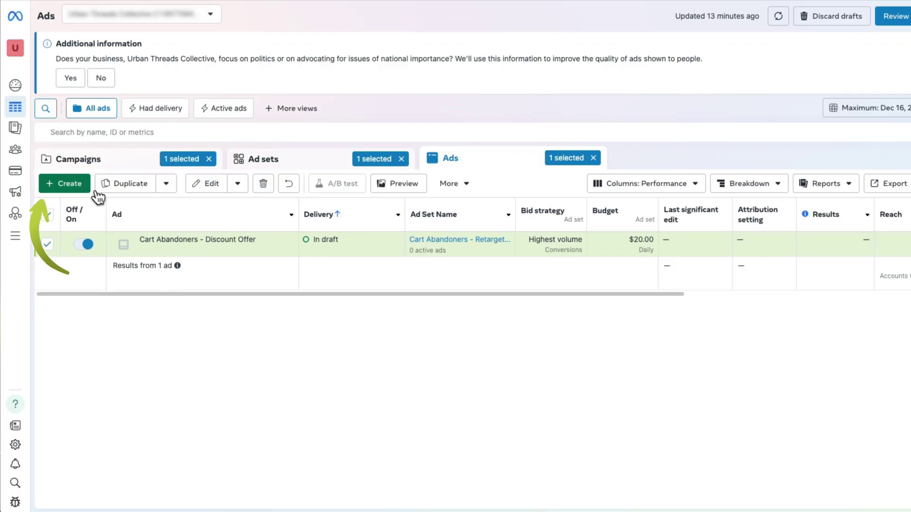
Create a new ad set and ad named Product Viewers - Retargeting
click(88, 188)
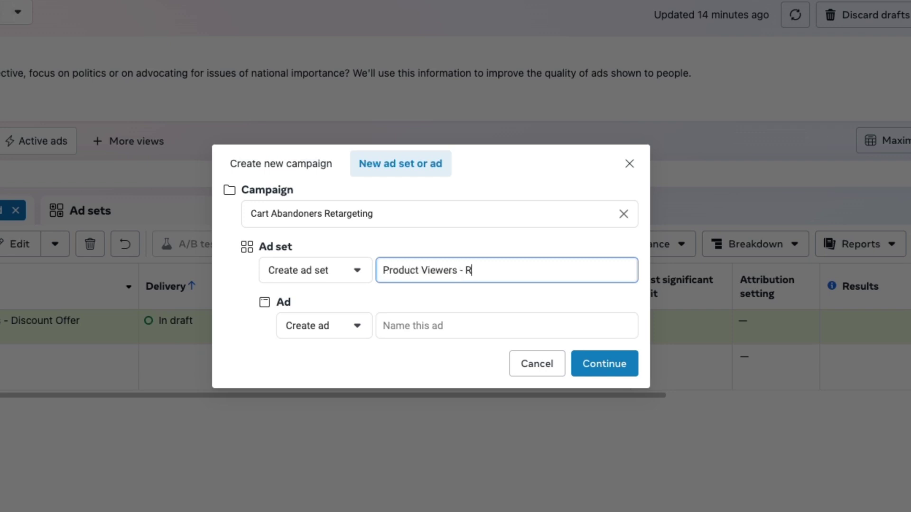
click(475, 325)
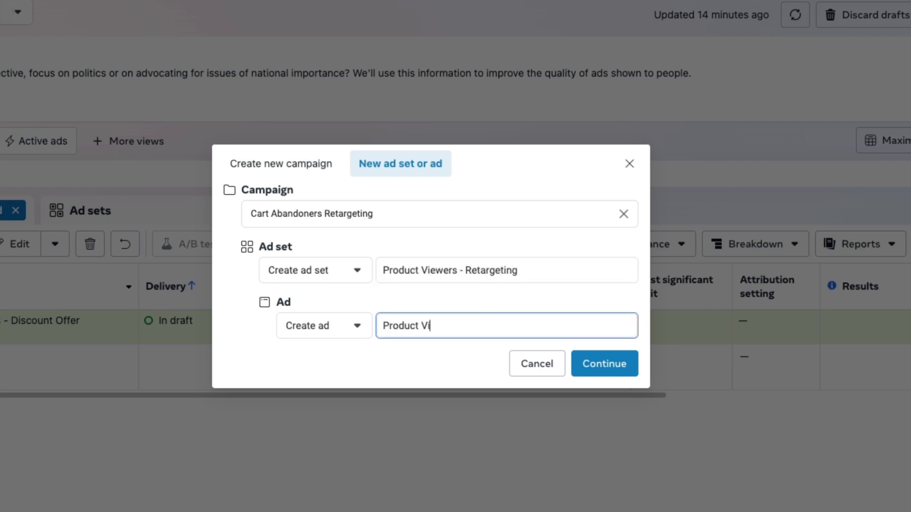
click(605, 364)
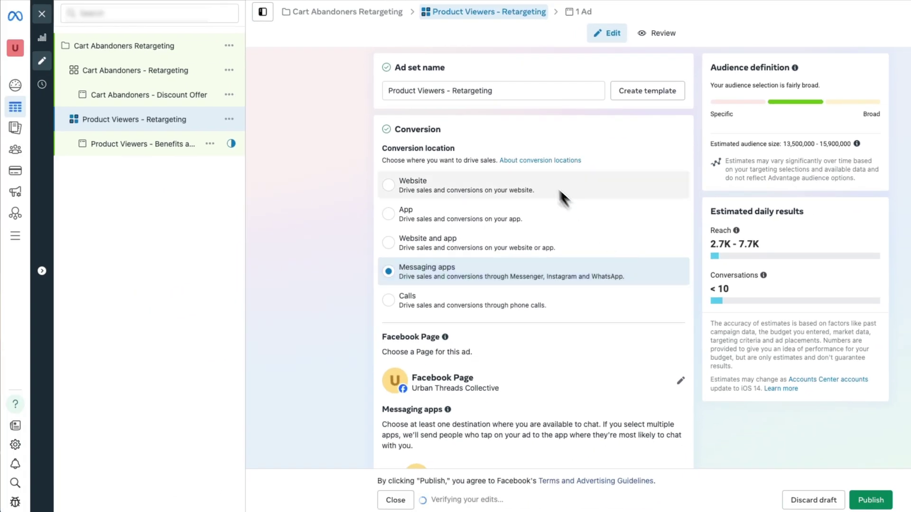
Optimise for website View content conversions and target the Product Viewers - 14 Days audience
click(531, 182)
scroll(340, 302, down, 4)
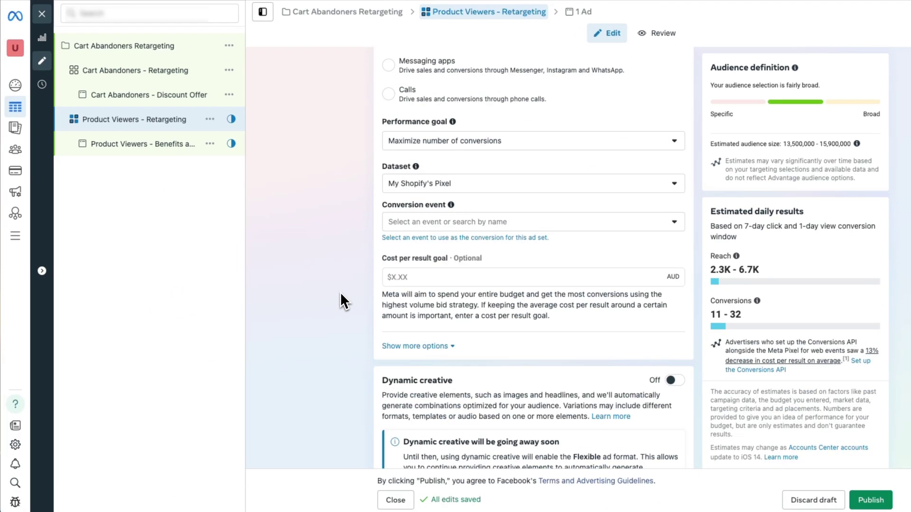
click(439, 227)
click(433, 301)
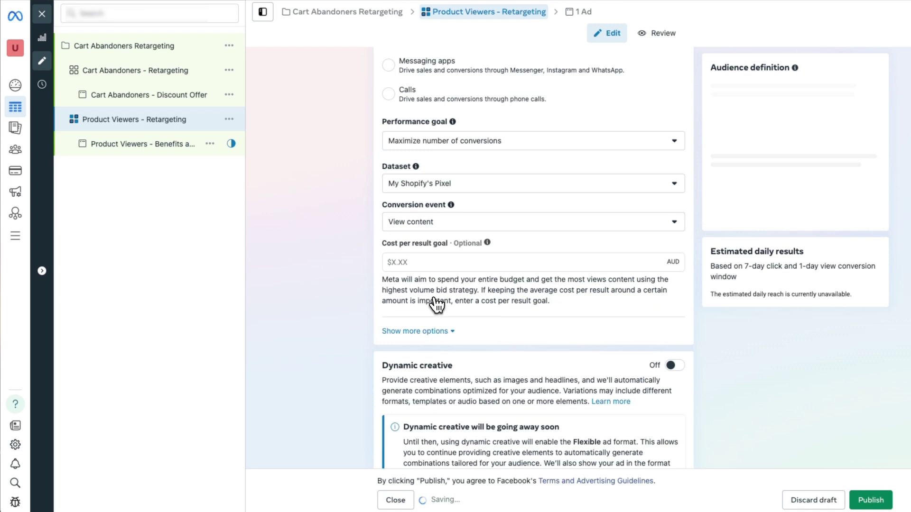
scroll(493, 332, down, 10)
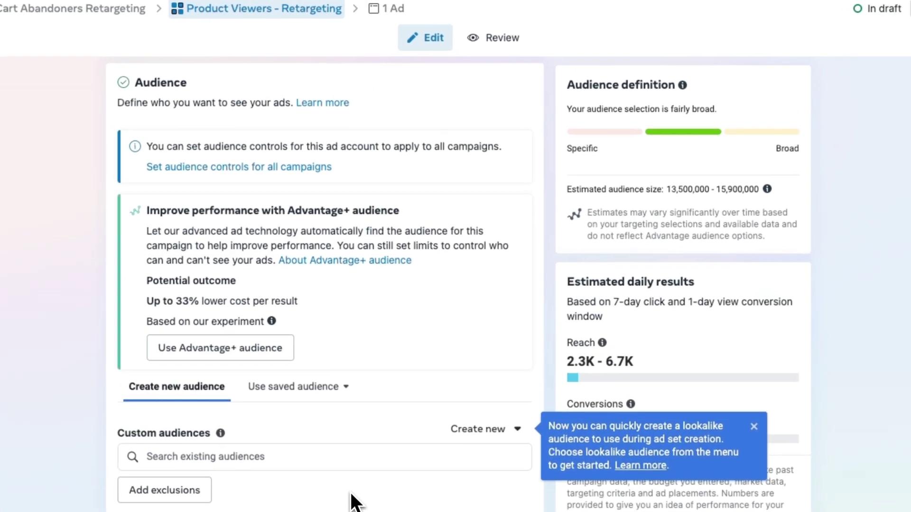
click(473, 340)
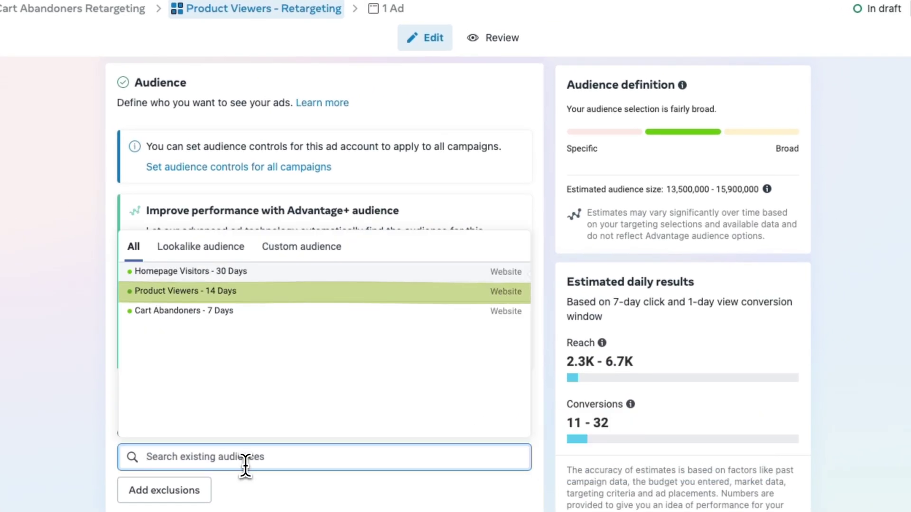
click(244, 291)
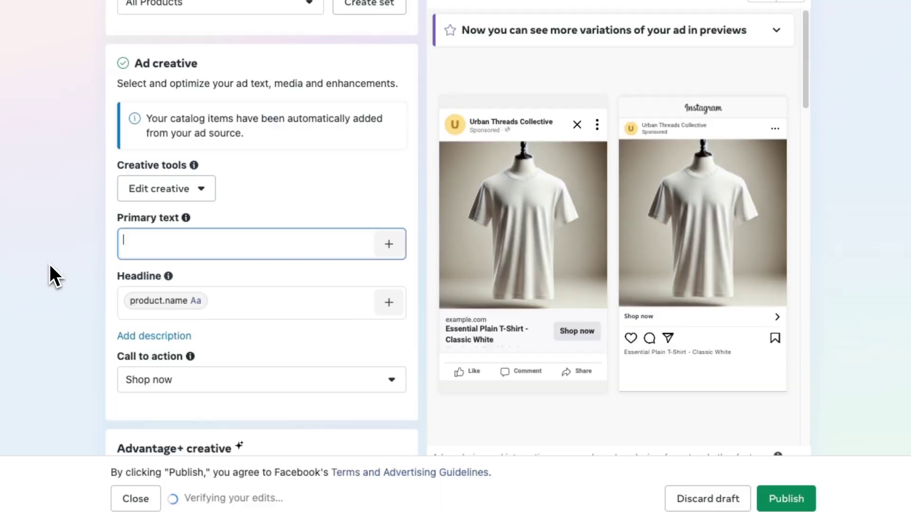
Write primary text with the daily-wear pitch, free 30-day returns offer and a customer quote
text(The perfect)
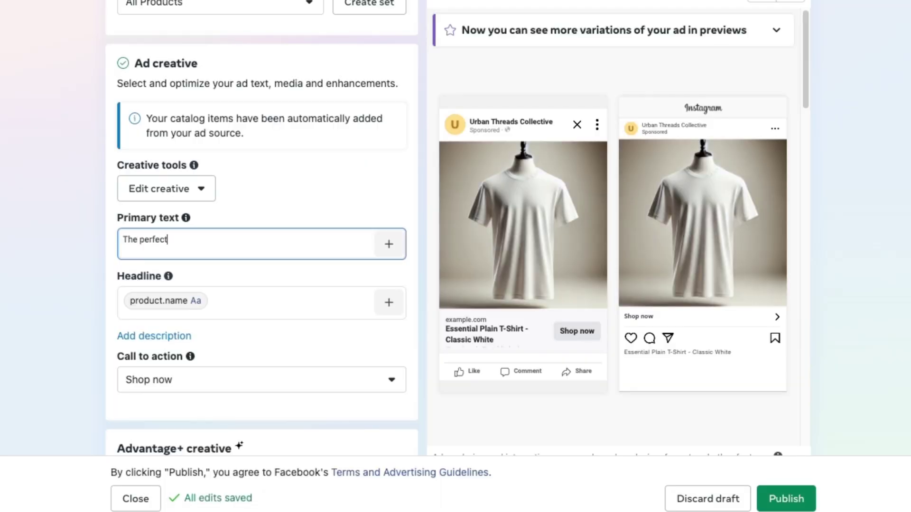
text( solution for your daily wear. Durable, lightweight, and stylish - just for you!)
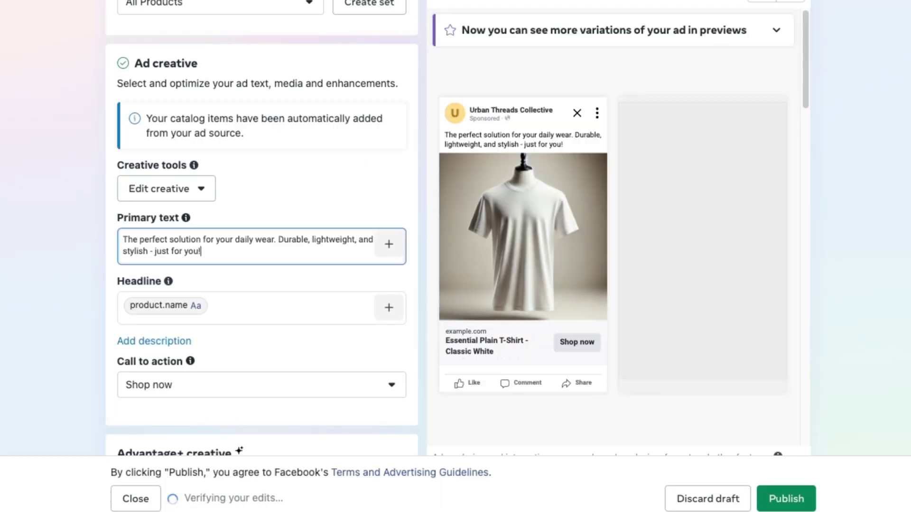
key(Return)
key(Return)
text(See what our customers say: "Best produce I've ever used!" - Sarah)
click(200, 251)
text(Wo)
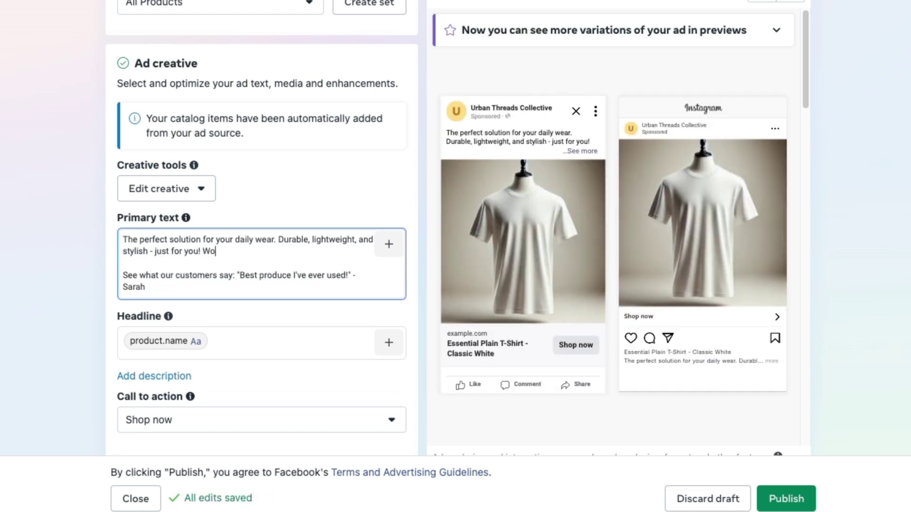
text(rry about quality? We offer free returns within 30 days!)
click(213, 351)
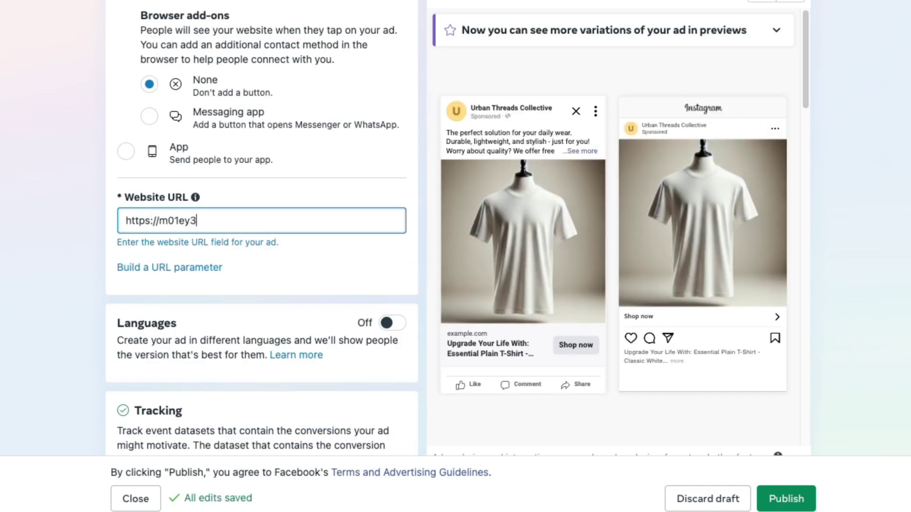
Enter the store's myshopify.com website URL and return to the ads table
text(-h8.myshopify.com/)
click(477, 288)
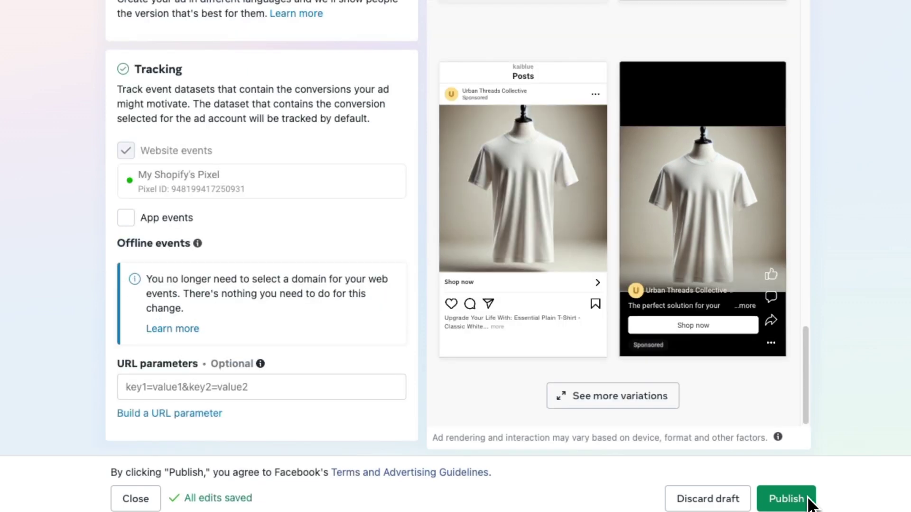
click(790, 498)
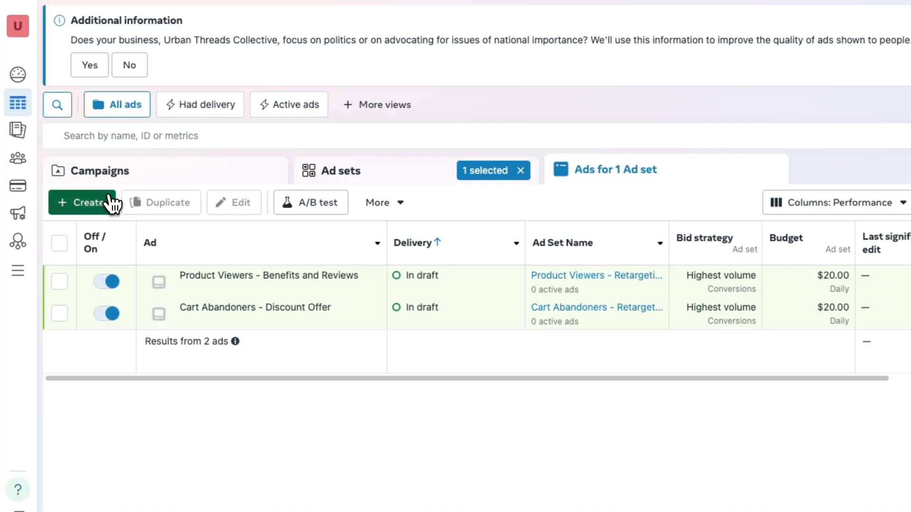
Create a new ad set and ad named General Visitors - Retargeting
click(110, 198)
click(625, 271)
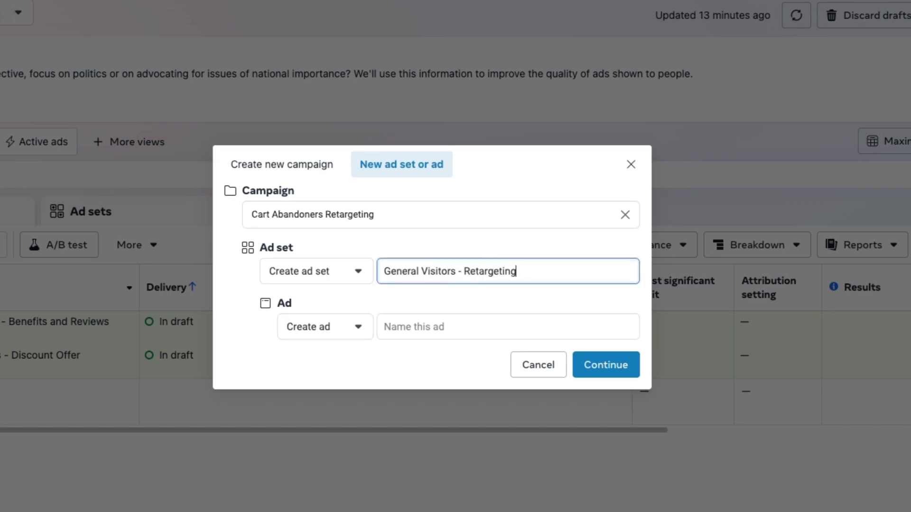
click(452, 328)
text(G)
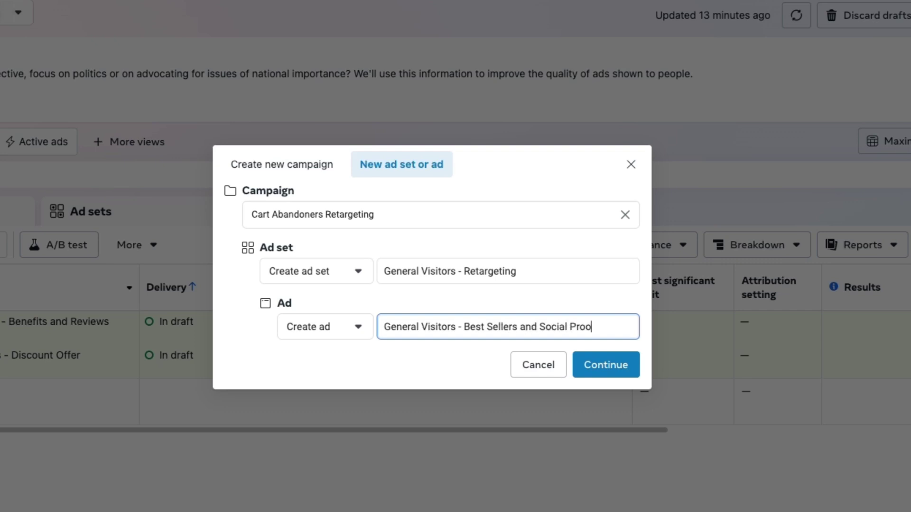
click(617, 370)
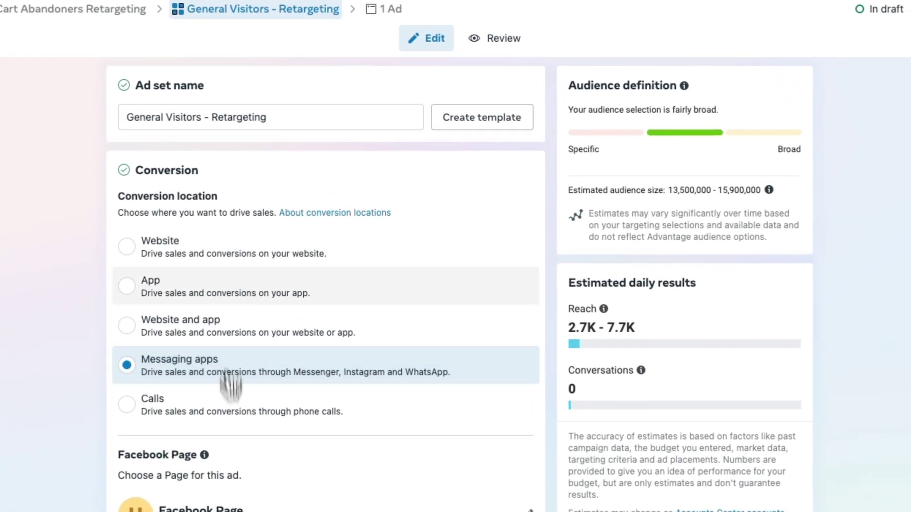
Set website conversions, check the $20.00 daily budget, and switch to original audience options
click(462, 189)
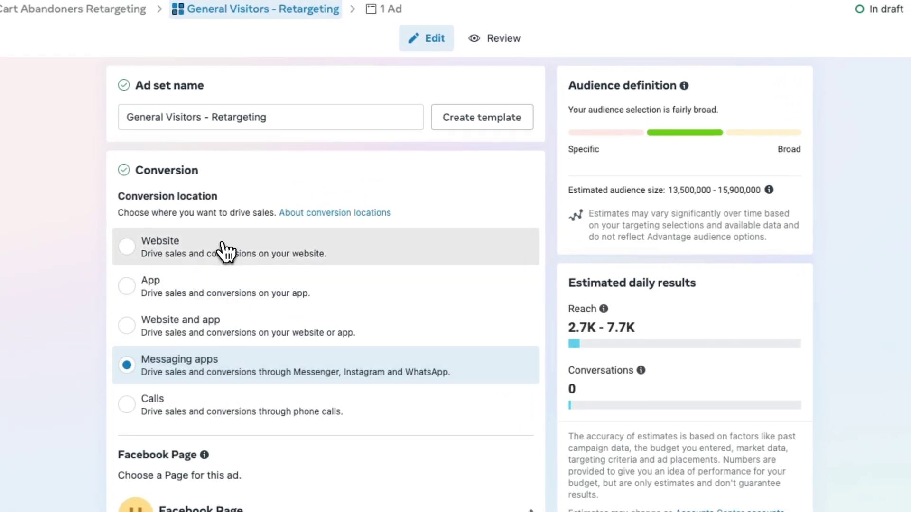
scroll(223, 284, down, 3)
click(180, 422)
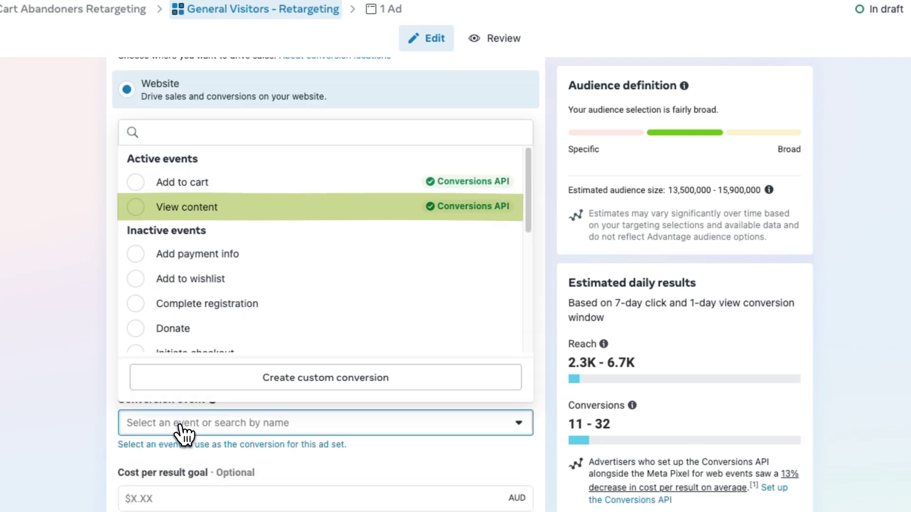
scroll(219, 256, down, 10)
drag(283, 286, 192, 285)
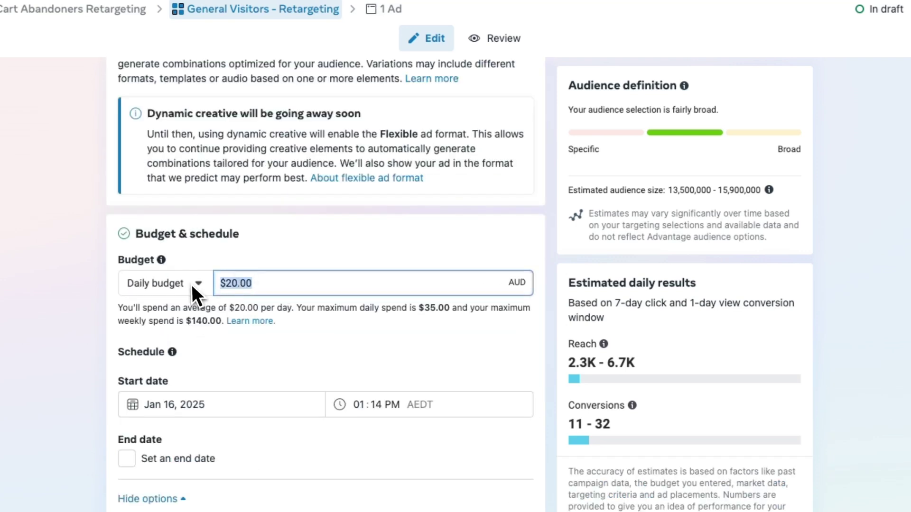
scroll(191, 284, up, 5)
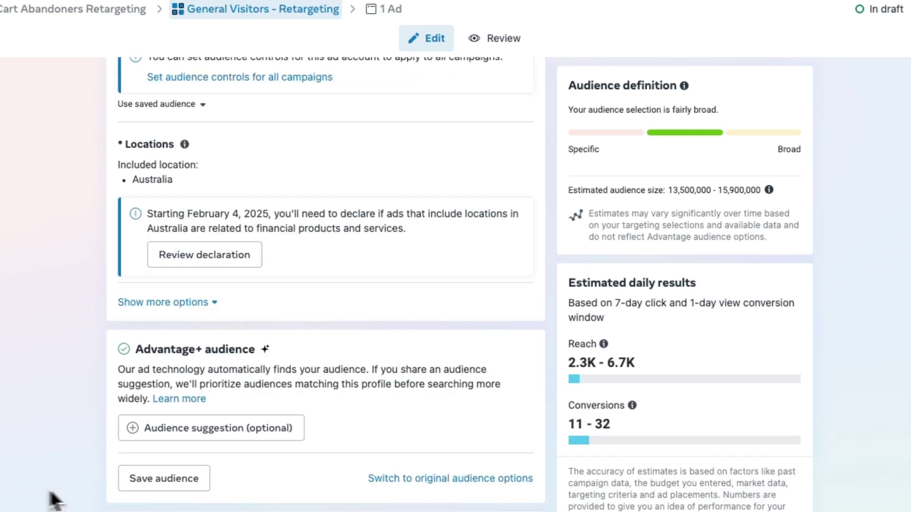
click(385, 480)
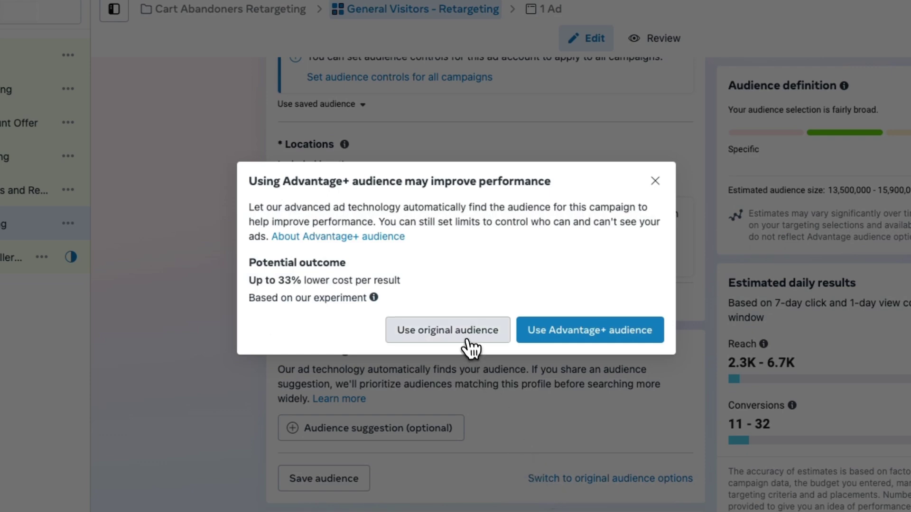
click(468, 340)
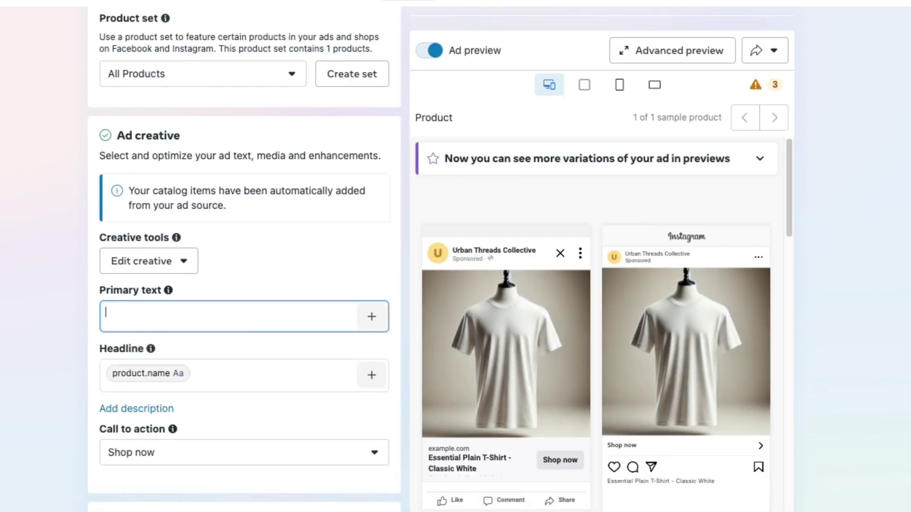
Enter three paragraphs: best-sellers flying off shelves, daily-wear quality, and 10,000+ happy customers
text(ur best-sellers! Loved by thousands, these )
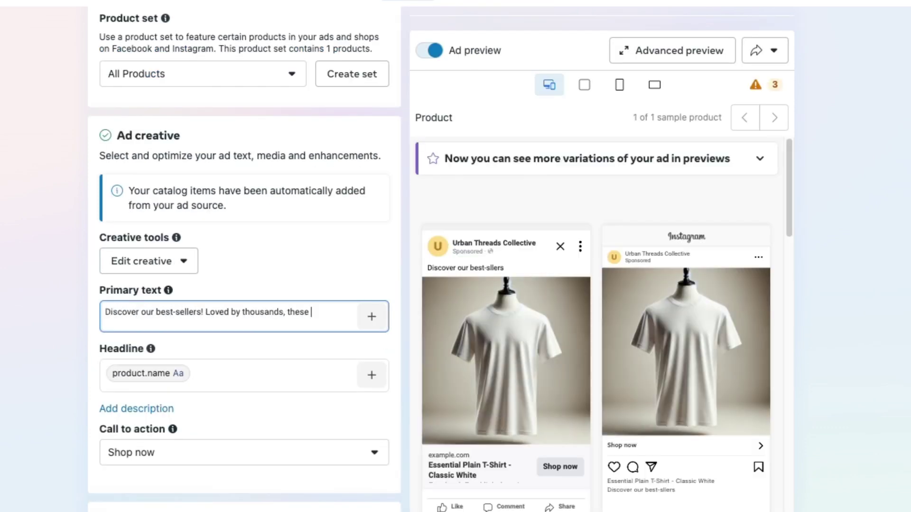
text(items are flying off the shelves.)
key(Return)
key(Return)
text(Made with care, designed for your)
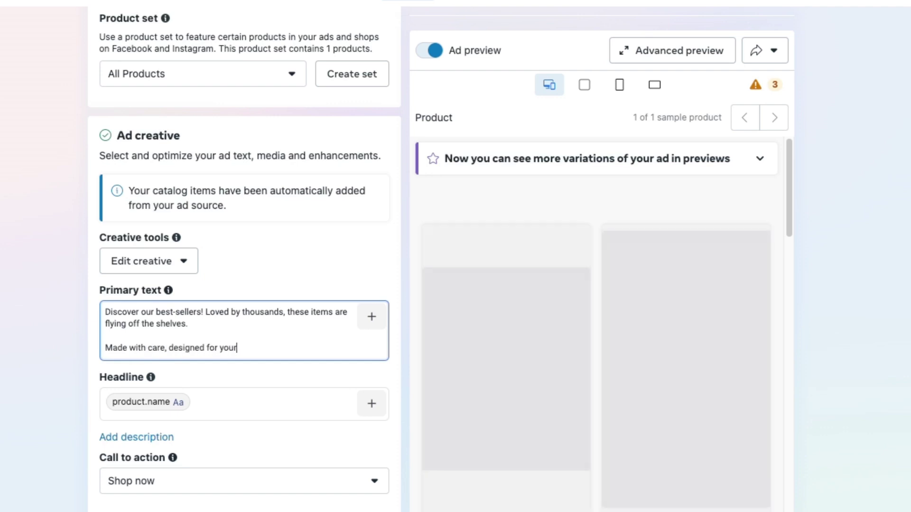
text( daily wear. Experience the difference!)
key(Return)
key(Return)
text(Join)
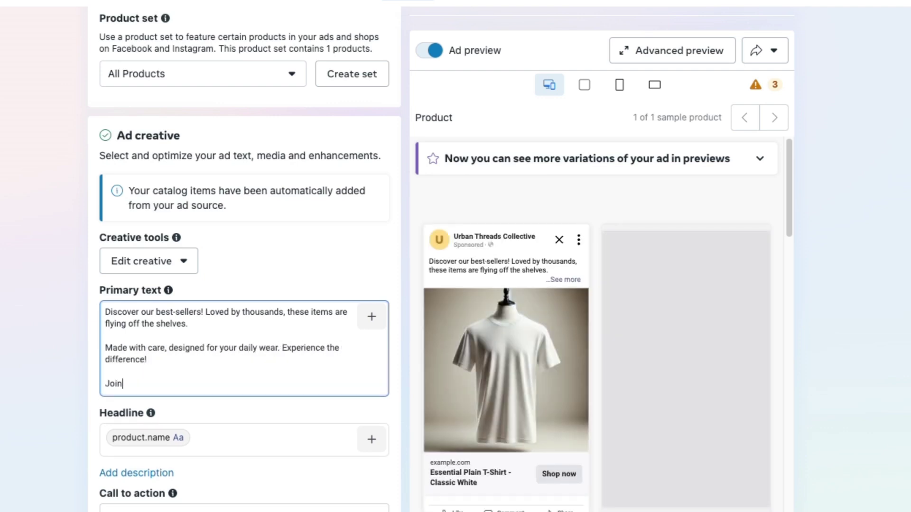
text( 10,000+ happy customers who've chosen us!)
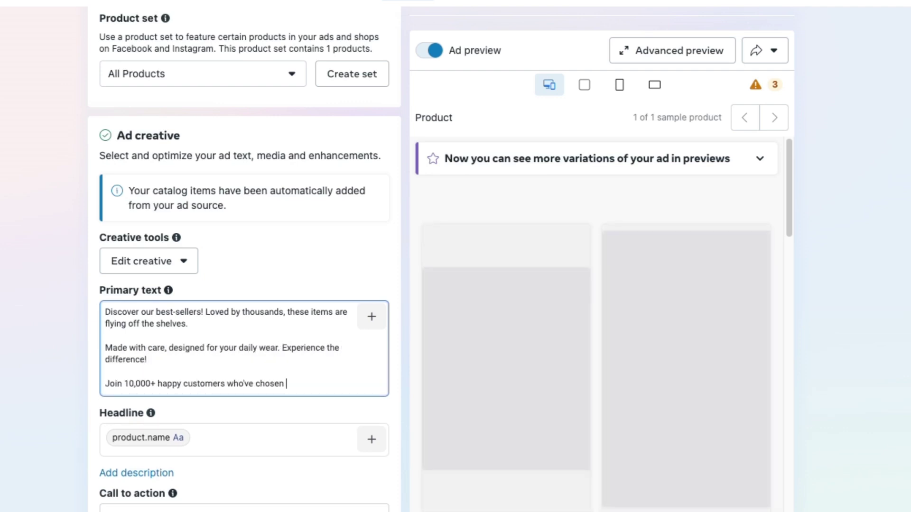
click(231, 443)
scroll(231, 443, down, 3)
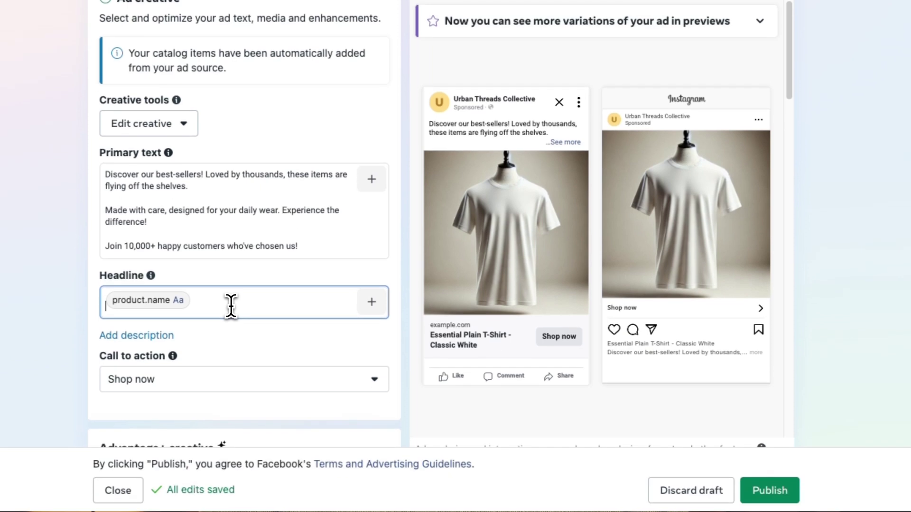